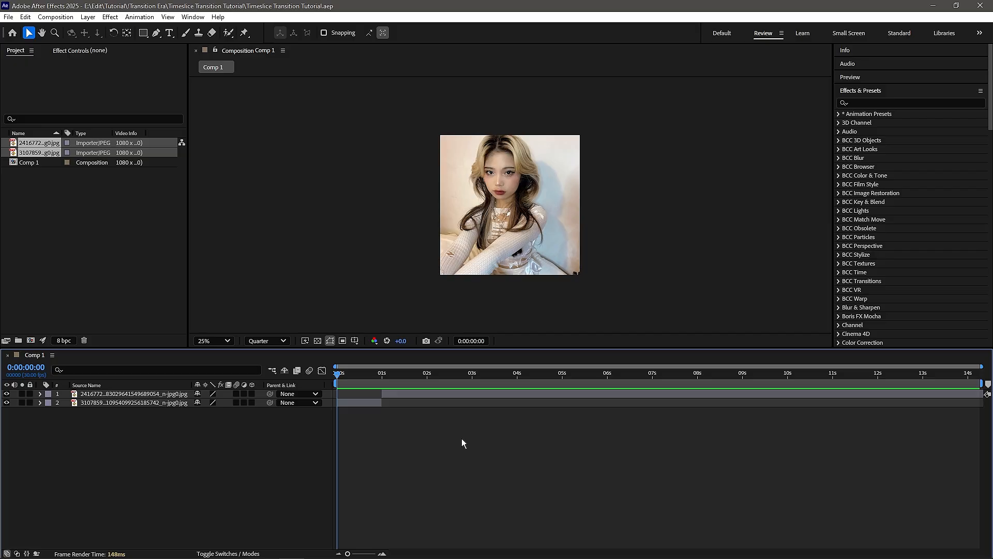
Step: Pre-compose the bottom image layer, moving all attributes into the new composition
drag(337, 372, 333, 396)
click(376, 403)
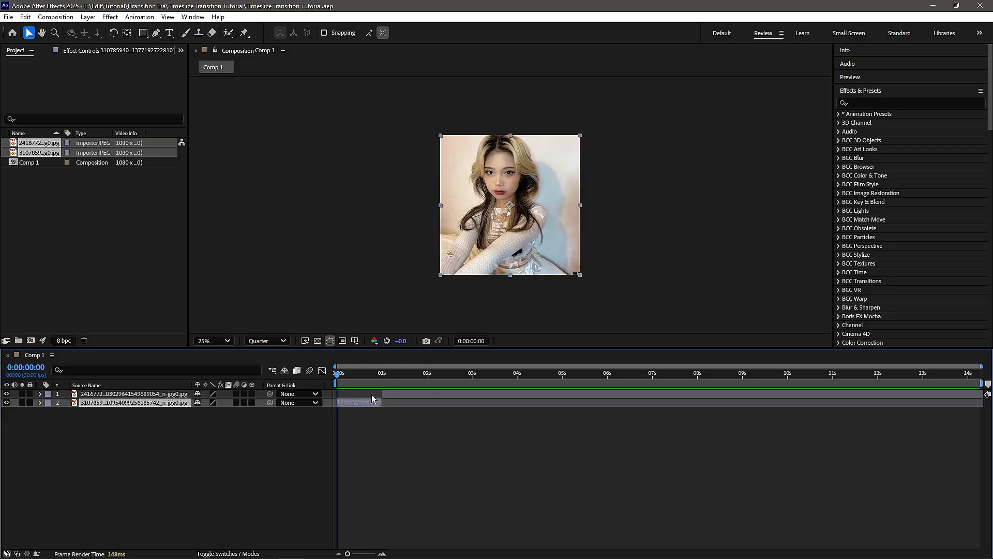
key(space)
key(space)
right_click(364, 405)
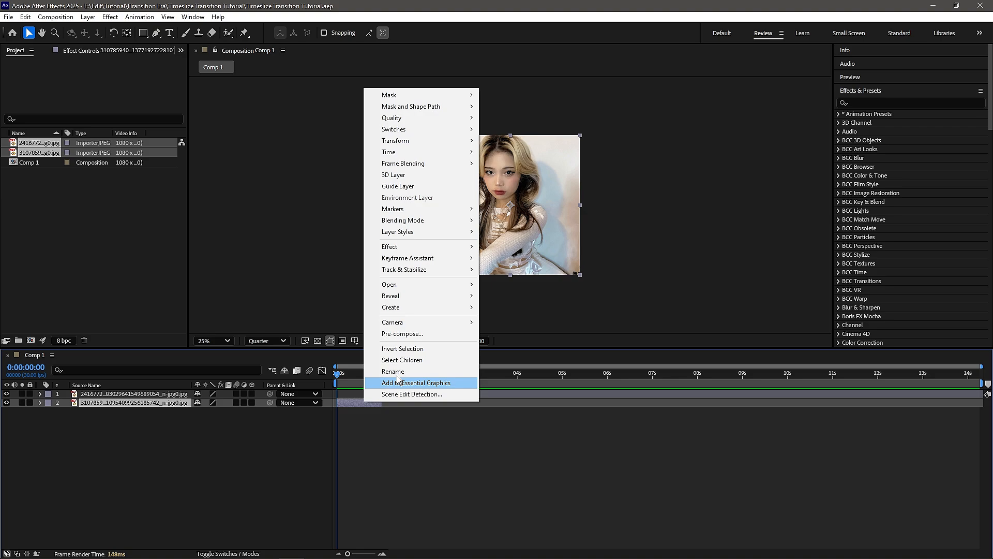
click(408, 336)
click(437, 289)
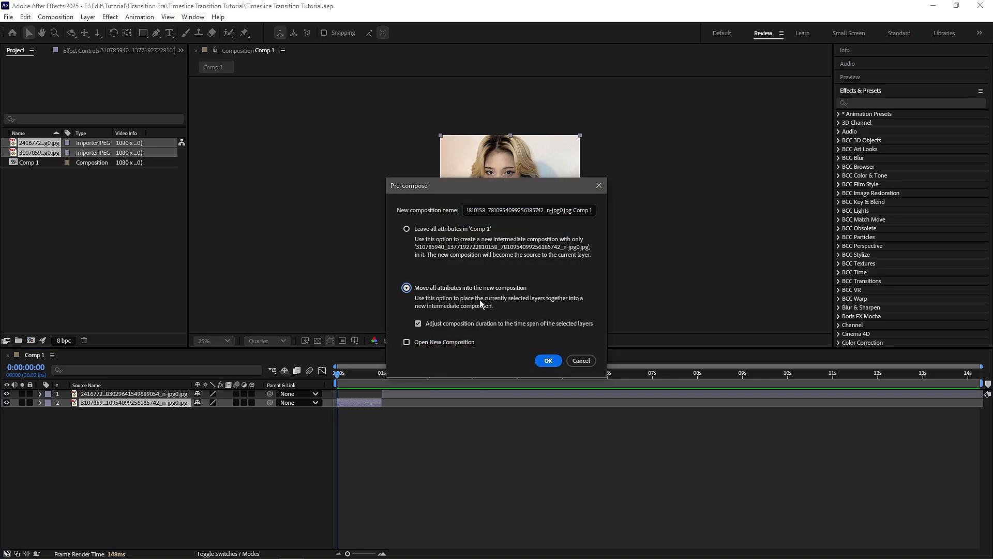
click(548, 360)
Step: Pre-compose the top image layer the same way
right_click(420, 395)
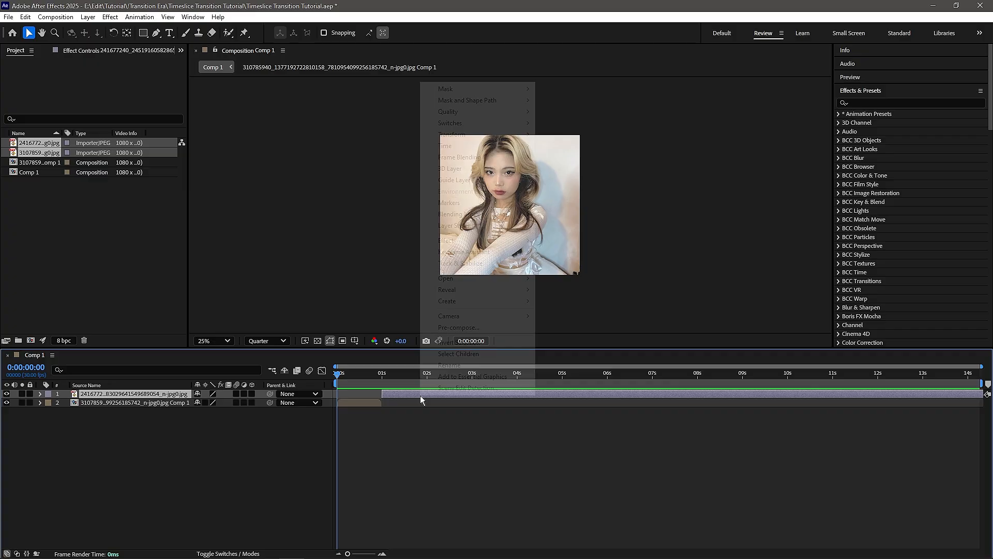
click(472, 336)
click(549, 360)
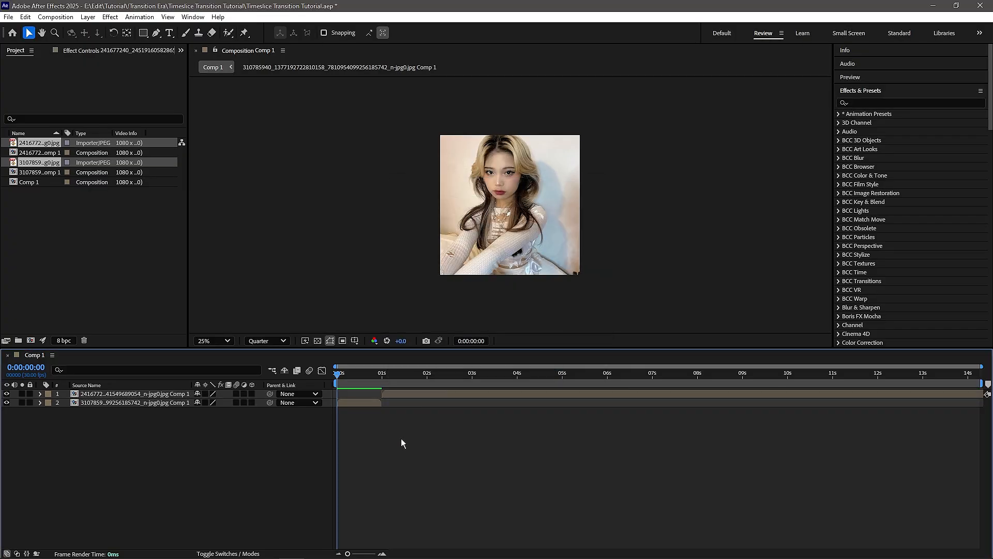
Step: Keyframe the bottom precomp's Position at the start and animate it sliding right to 1643, 540 at one second
key(ctrl+Down)
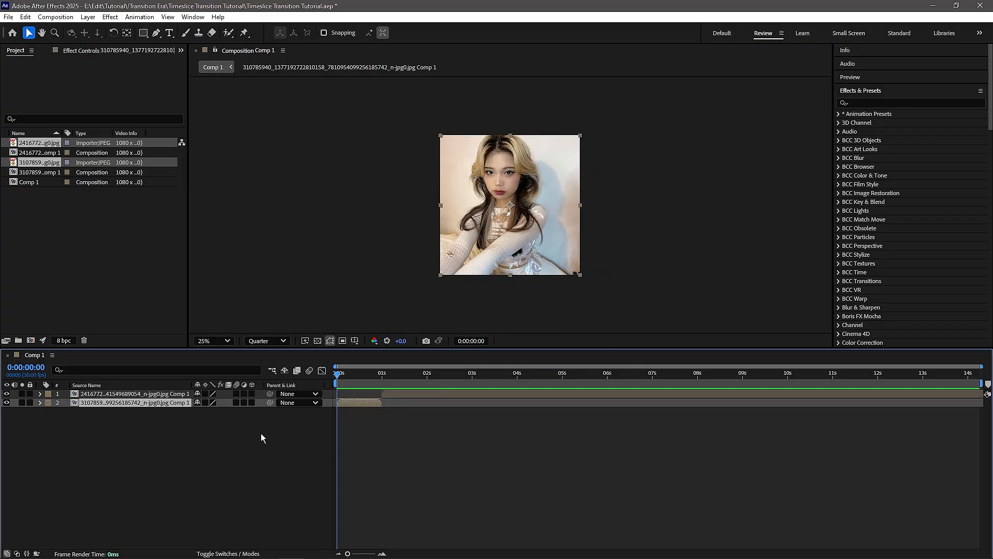
key(p)
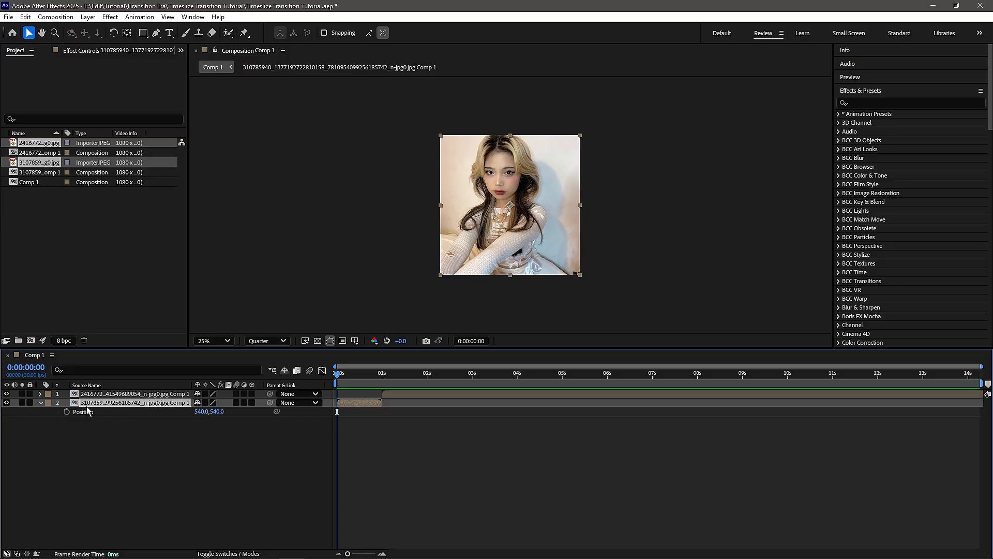
click(67, 411)
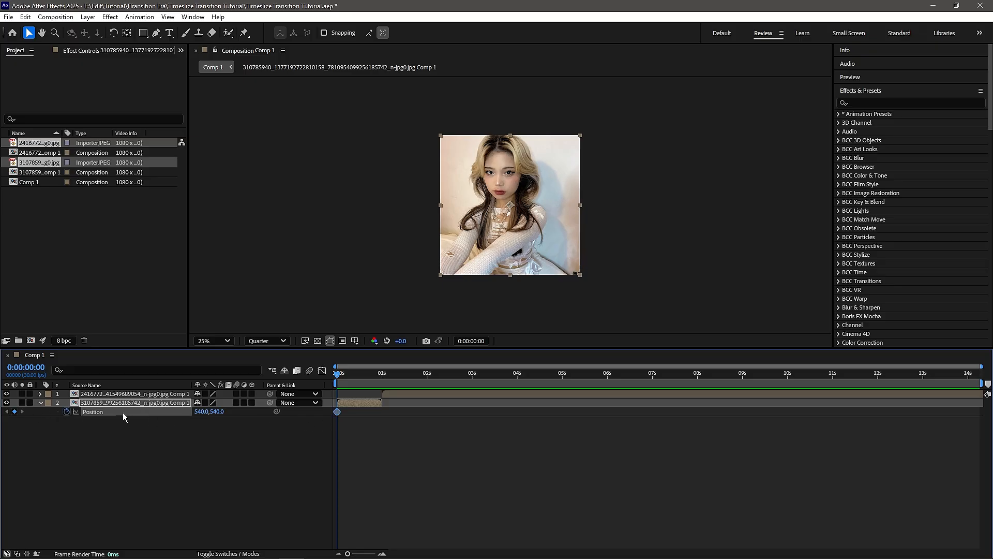
drag(365, 386, 380, 380)
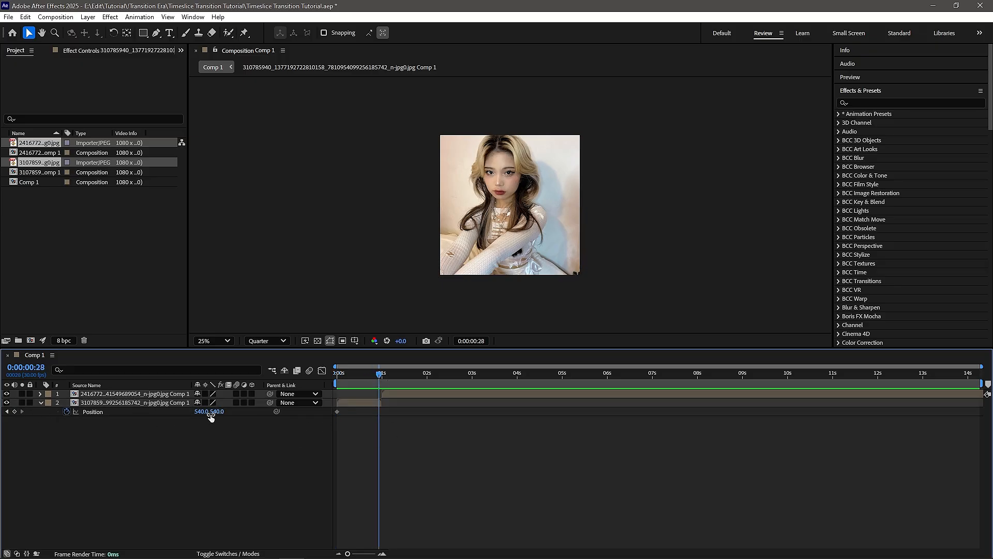
drag(202, 411, 382, 413)
scroll(412, 408, up, 5)
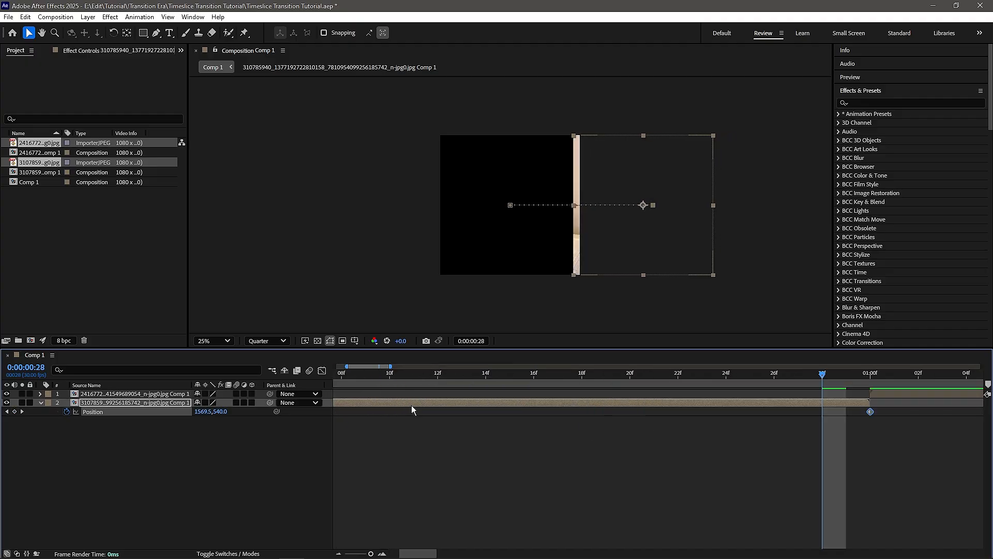
drag(851, 370, 870, 372)
scroll(797, 430, down, 5)
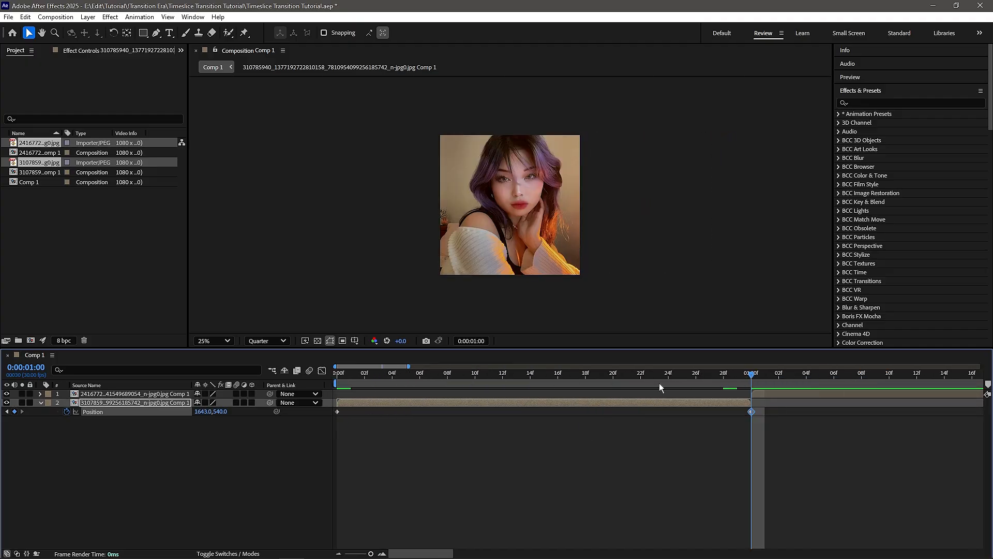
drag(650, 376, 204, 418)
Step: Preview the slide, then apply Easy Ease to both Position keyframes
key(space)
key(space)
drag(590, 377, 617, 379)
drag(790, 415, 288, 406)
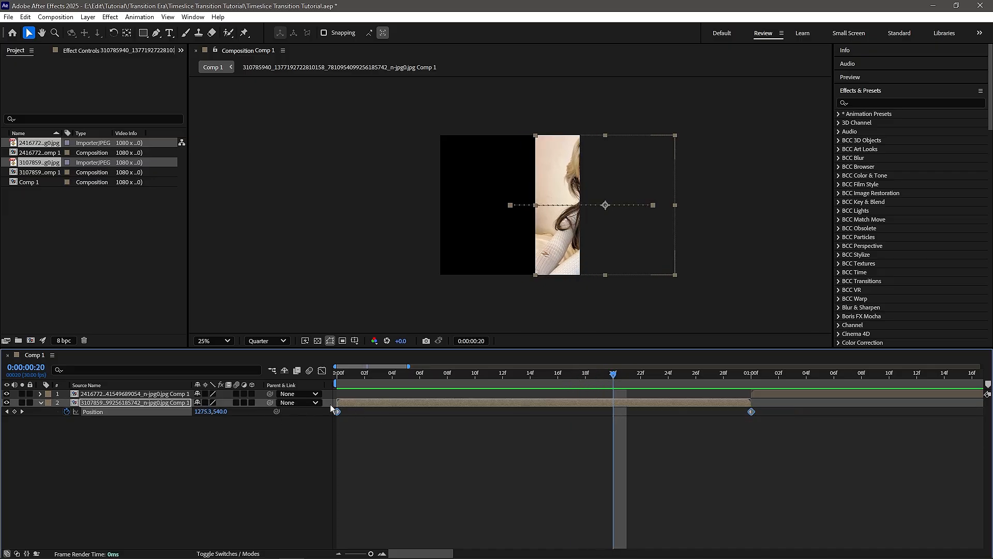
right_click(339, 413)
mouse_move(368, 402)
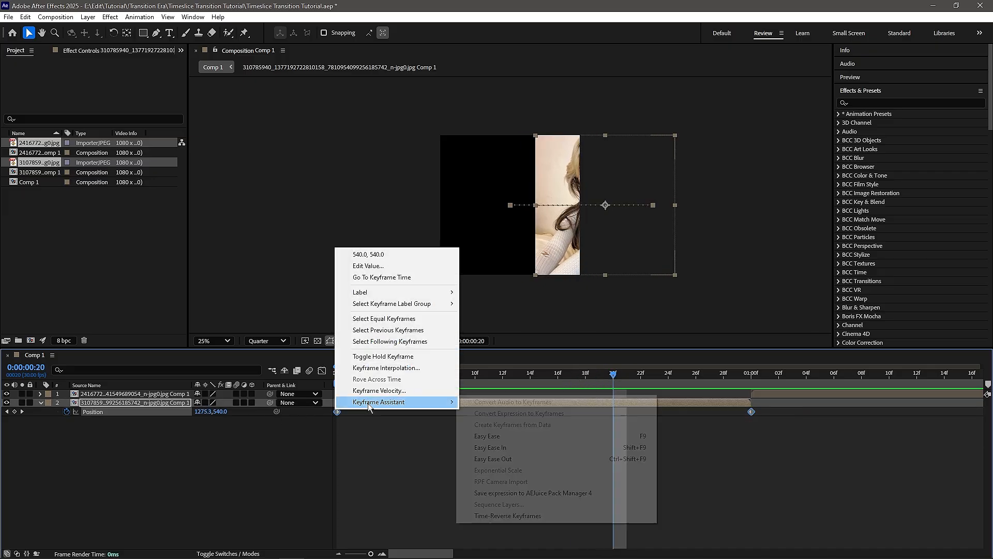
click(513, 434)
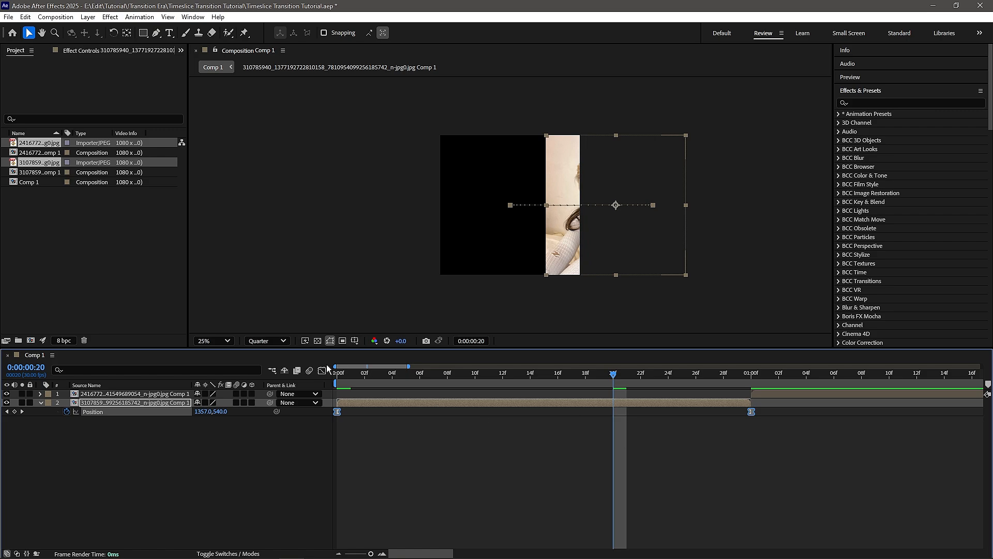
Step: Open the Graph Editor and switch it to the value graph
click(323, 370)
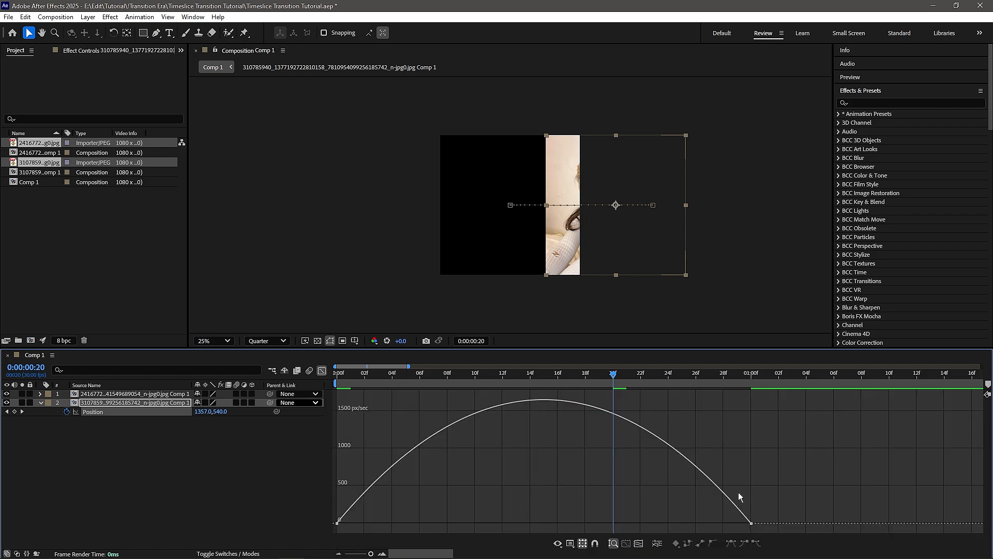
right_click(711, 423)
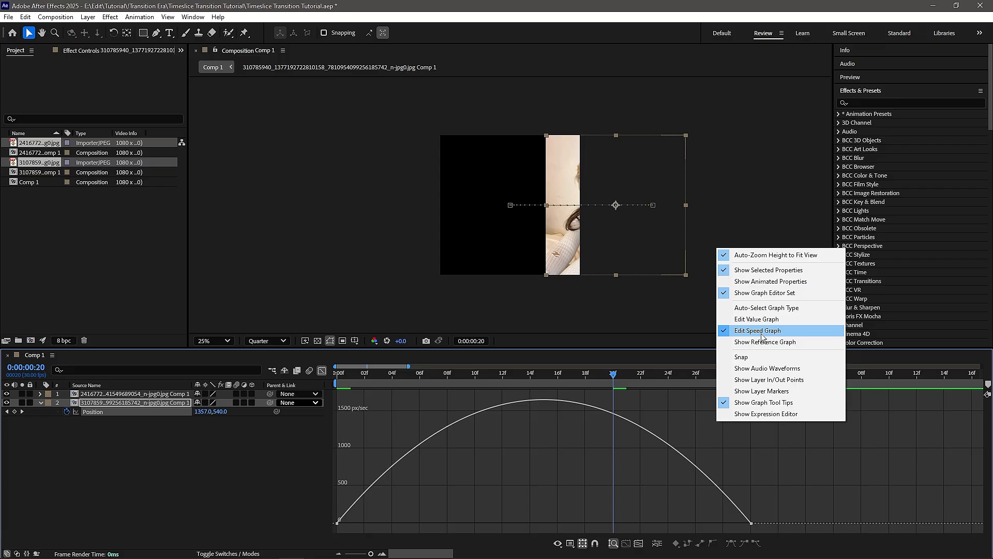
click(771, 446)
right_click(718, 434)
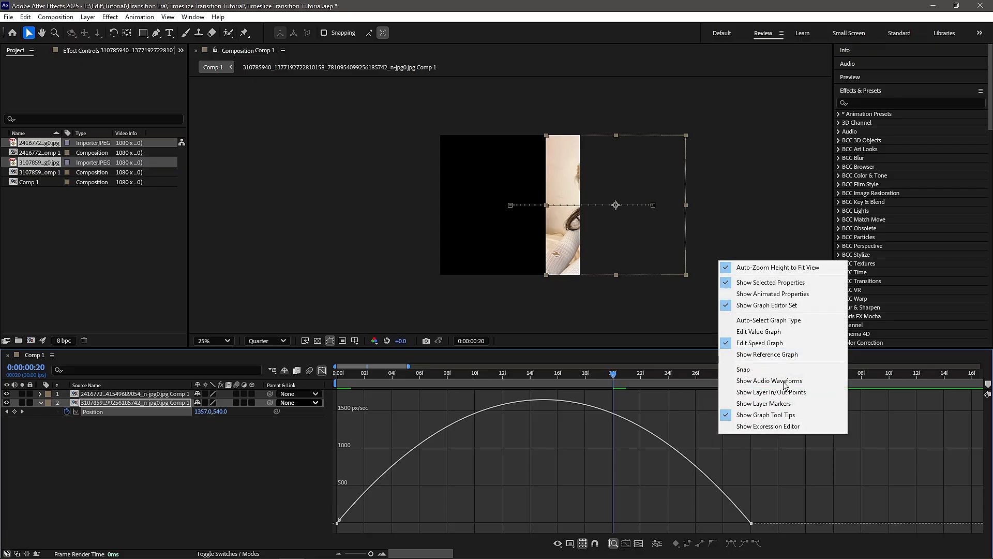
click(672, 411)
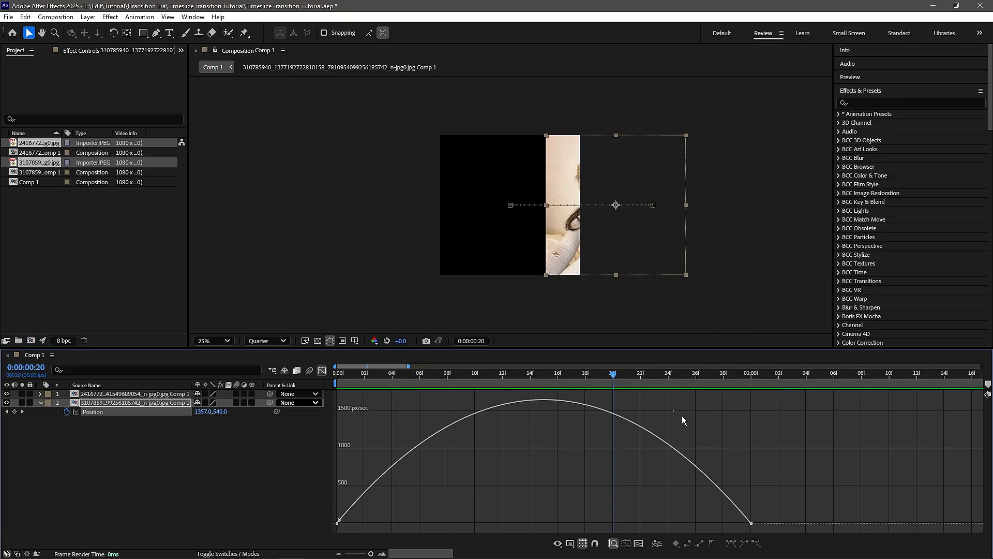
right_click(681, 416)
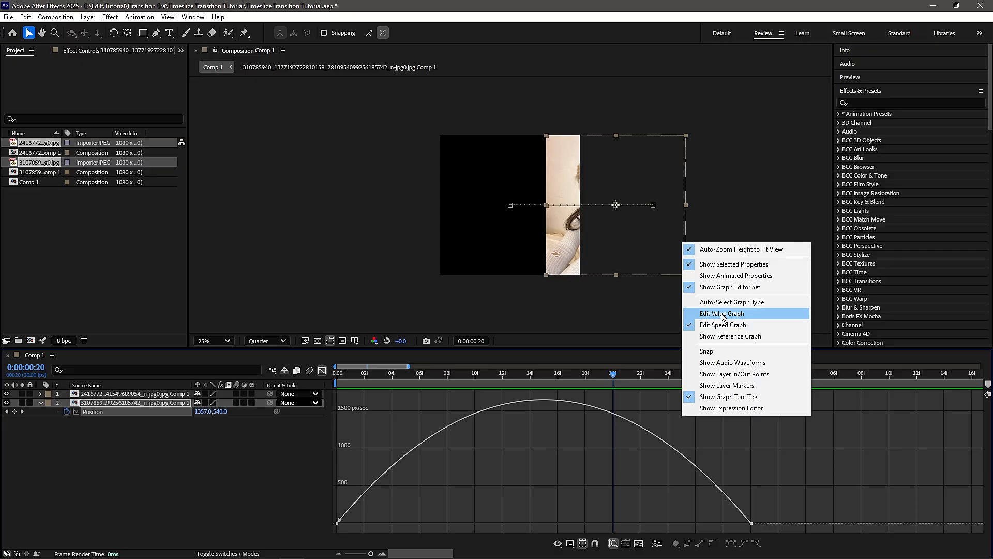
click(704, 315)
Step: Separate the Position property into X and Y dimensions
click(179, 452)
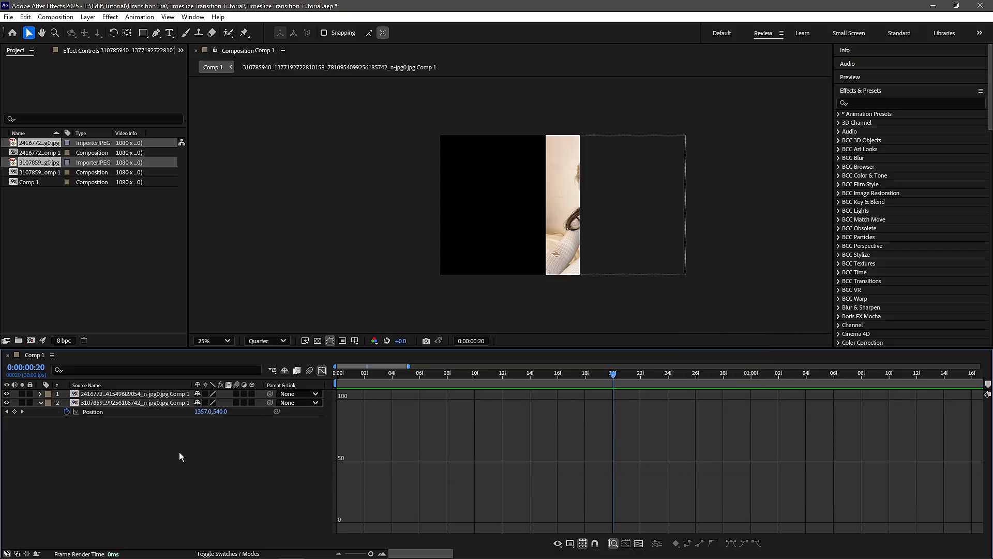
click(149, 411)
right_click(148, 414)
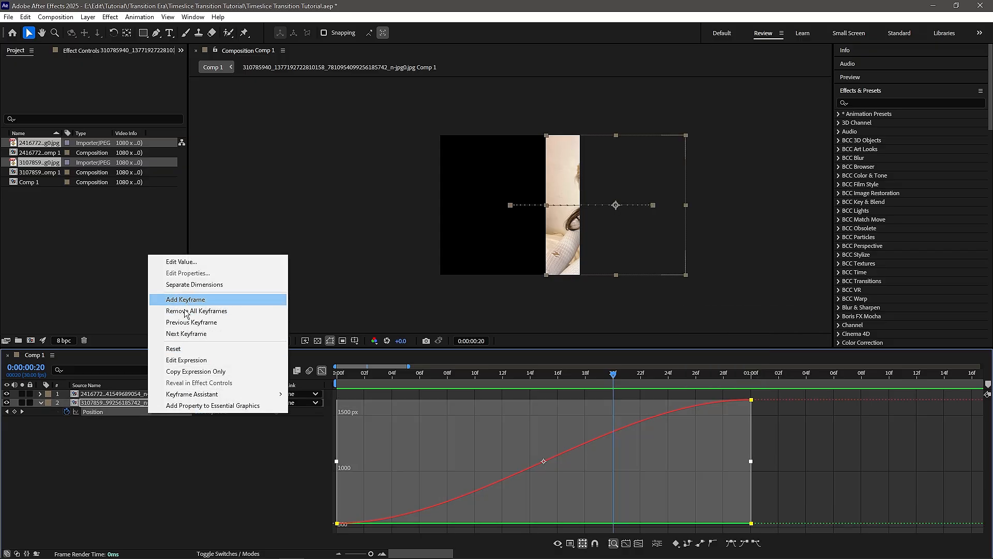
click(194, 284)
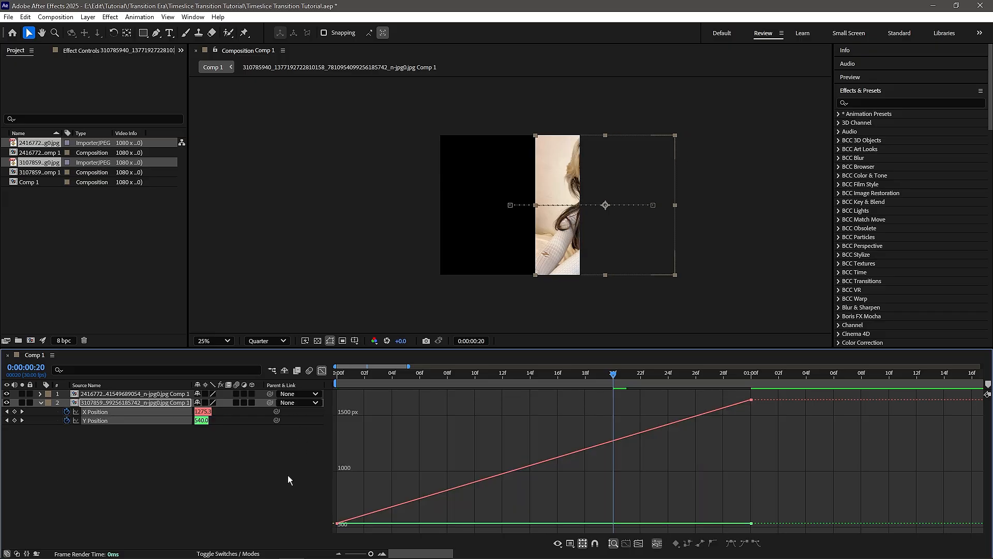
Step: Select the X Position keyframes and apply Easy Ease to them
click(190, 412)
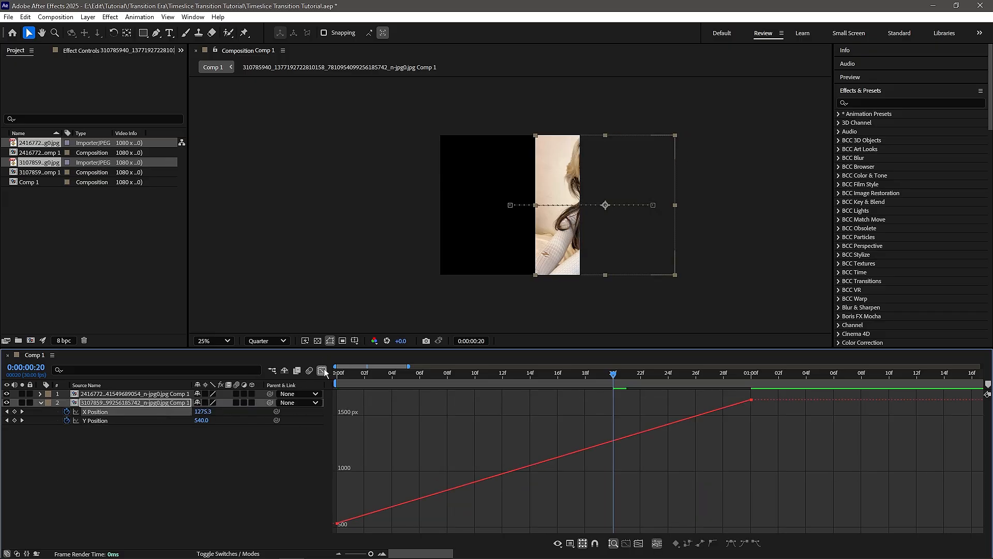
click(322, 370)
key(k)
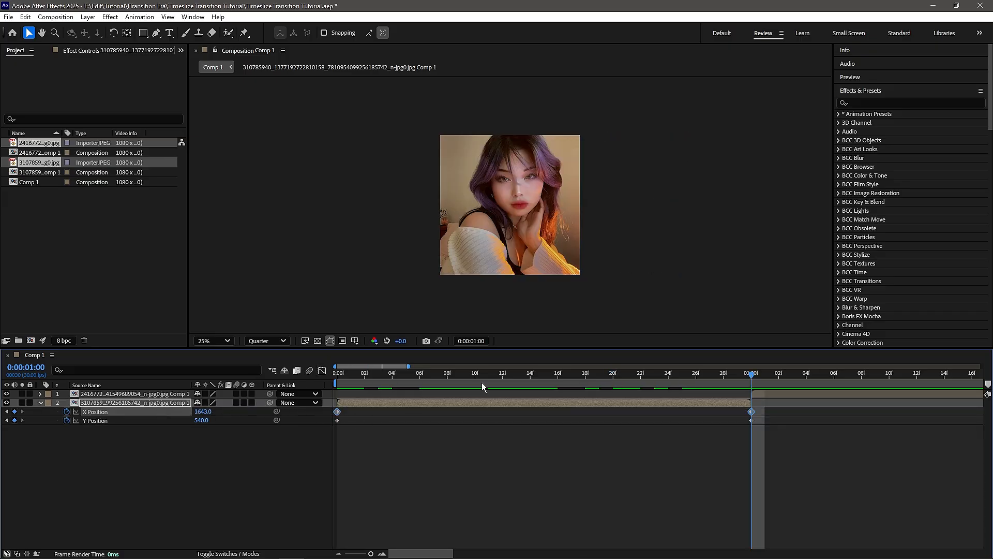
right_click(337, 411)
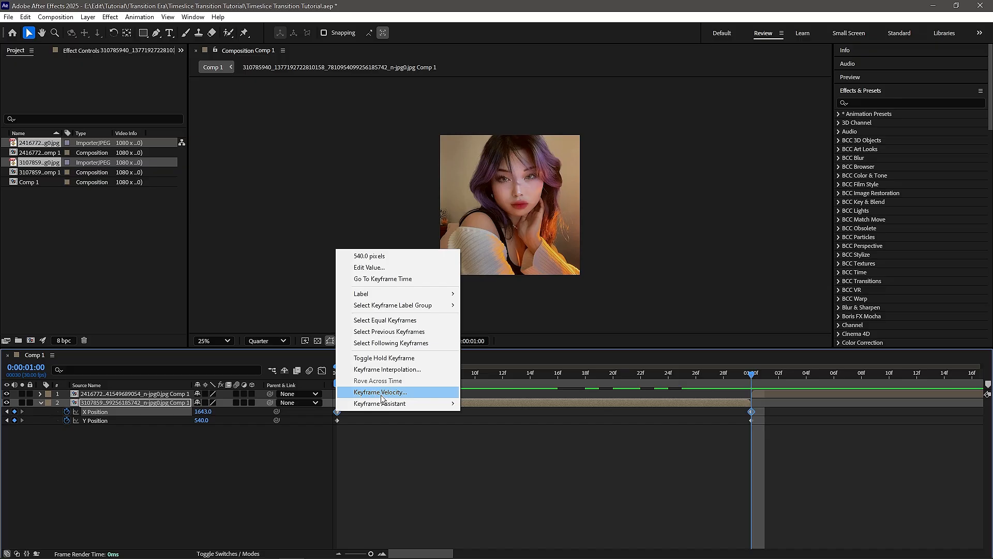
mouse_move(397, 405)
click(491, 438)
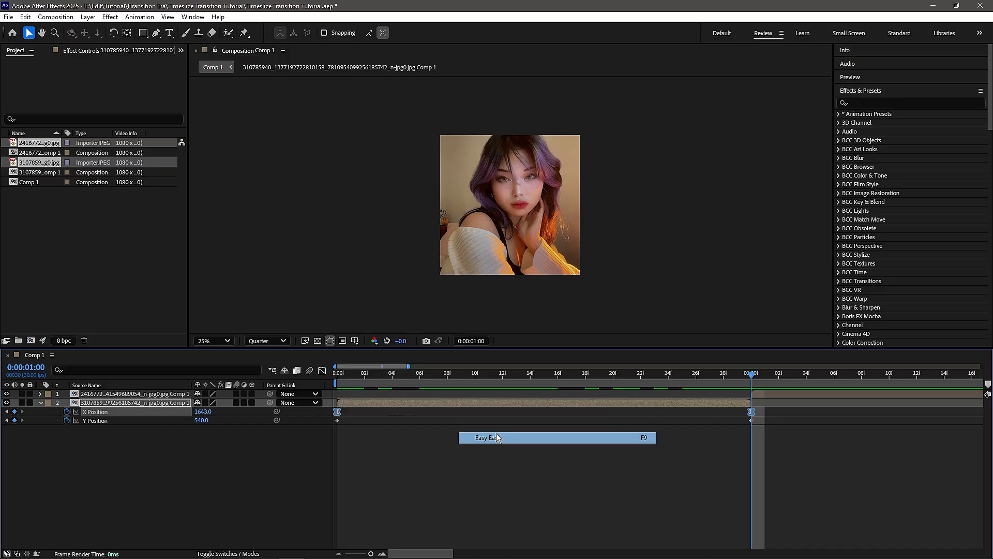
Step: In the Graph Editor, pull the X Position curve's influence handles so the motion accelerates sharply at the end
click(321, 370)
drag(778, 481, 740, 395)
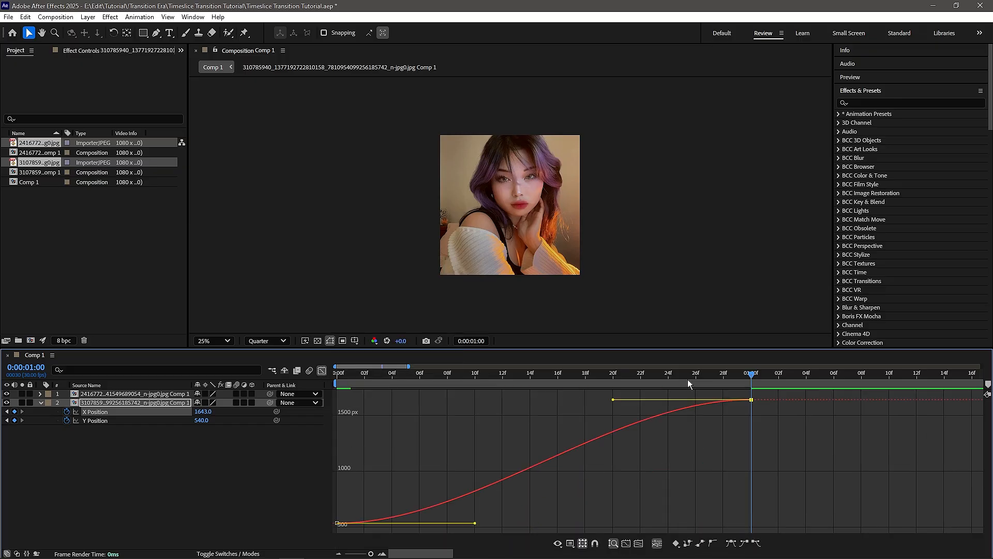
drag(611, 402, 787, 508)
drag(474, 523, 725, 527)
Step: Preview the eased slide animation
key(space)
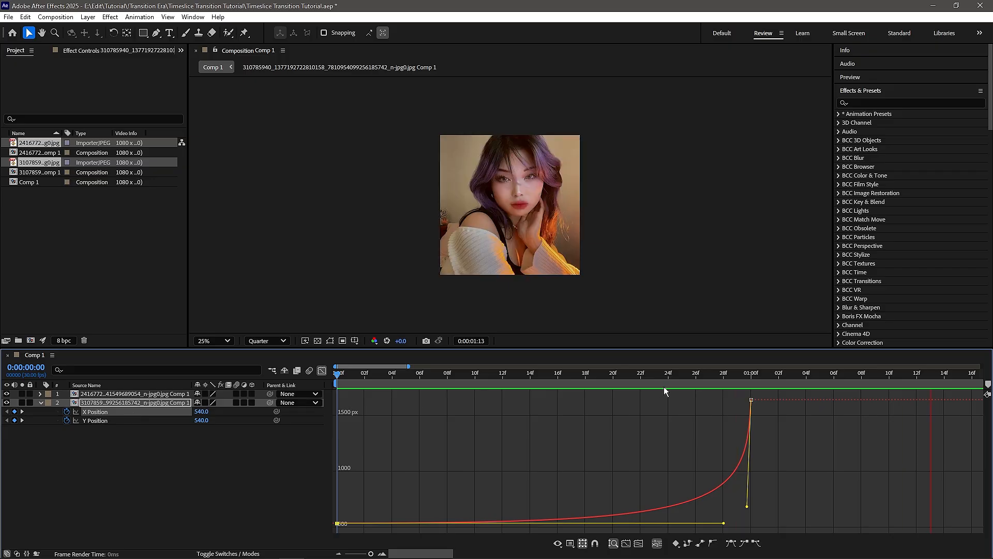
drag(517, 385, 530, 386)
key(space)
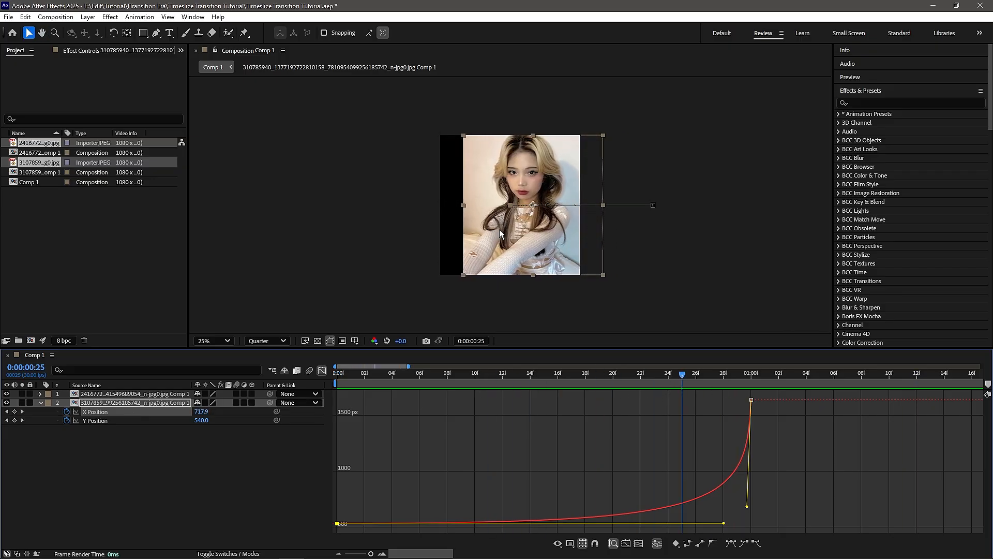
Step: Apply the Motion Tile effect to the first image's precomp layer
click(322, 370)
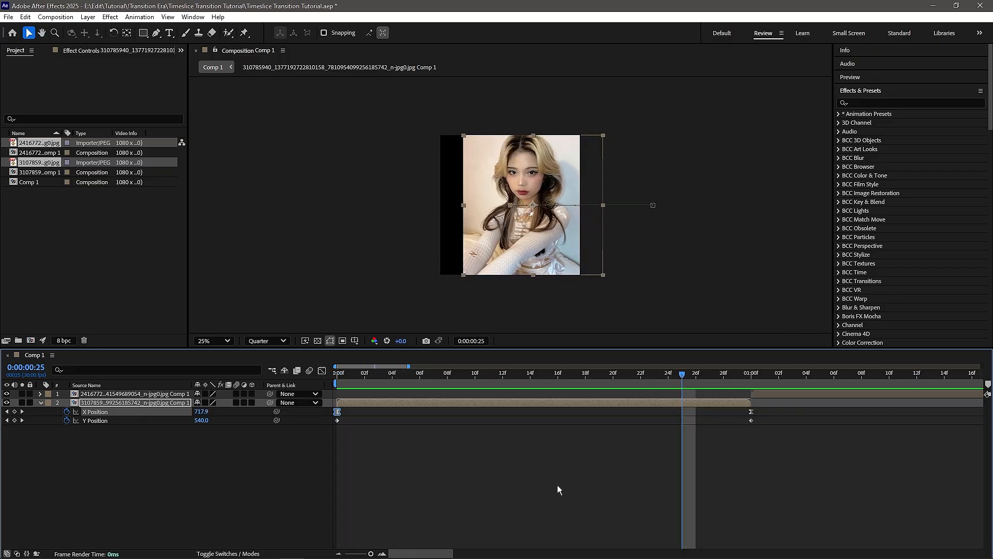
click(557, 485)
click(598, 405)
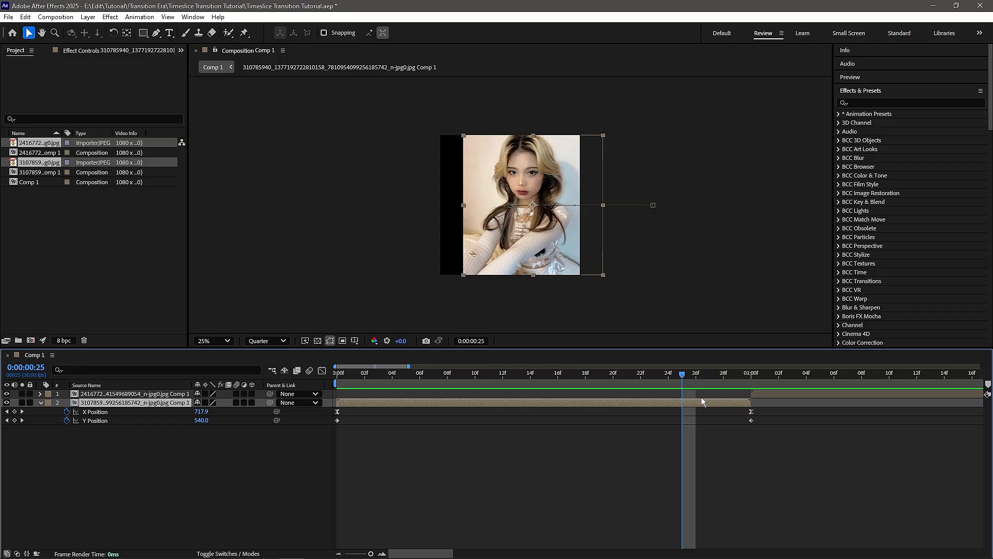
click(874, 103)
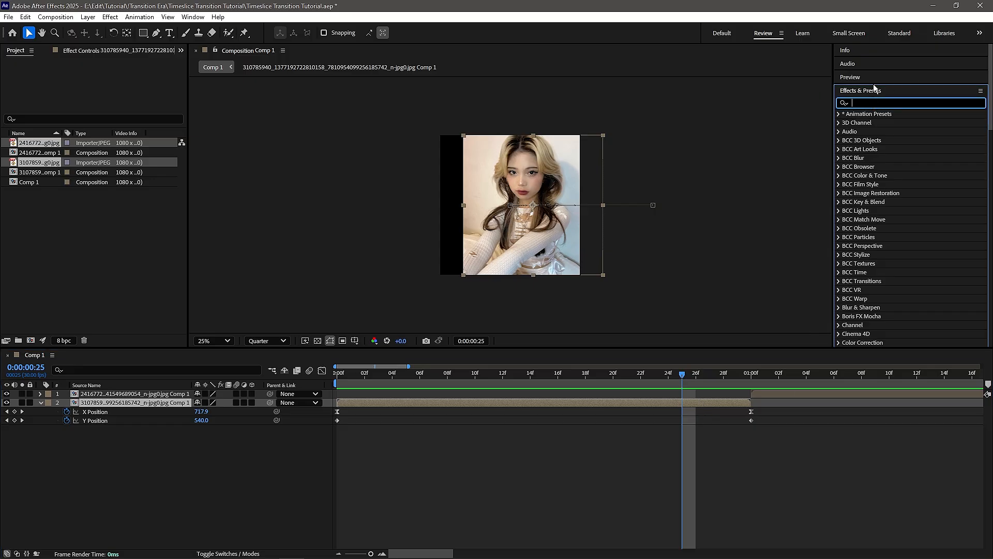
click(193, 17)
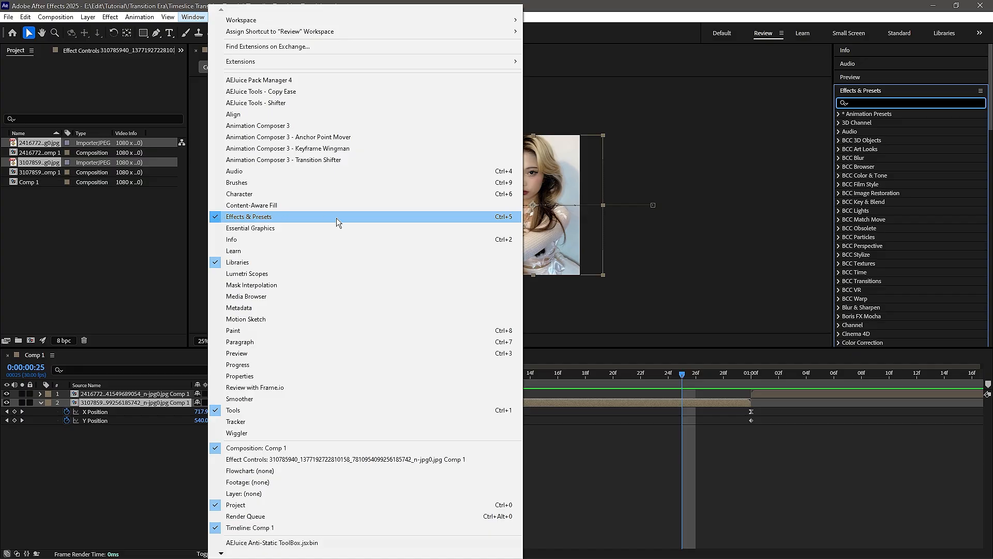
click(753, 197)
click(874, 103)
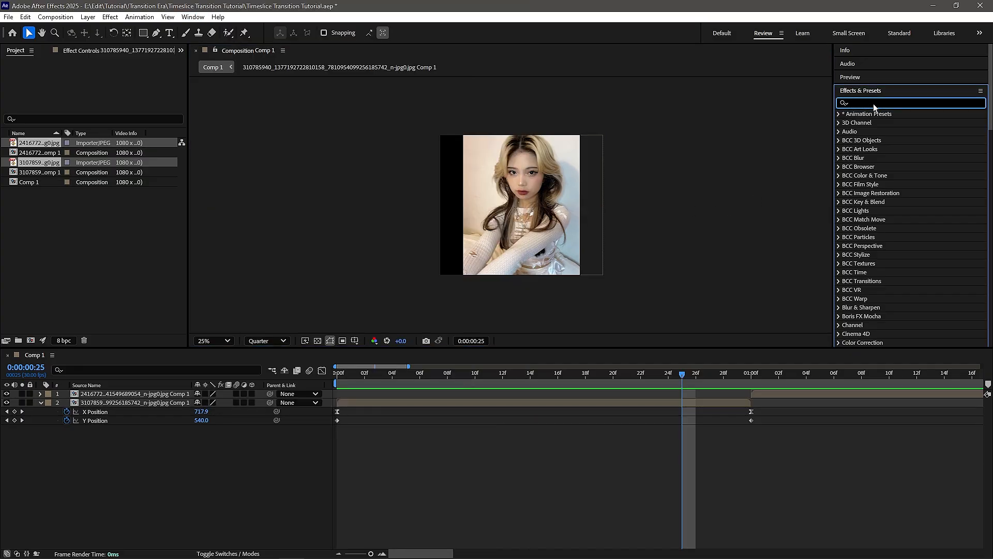
text(motion, t)
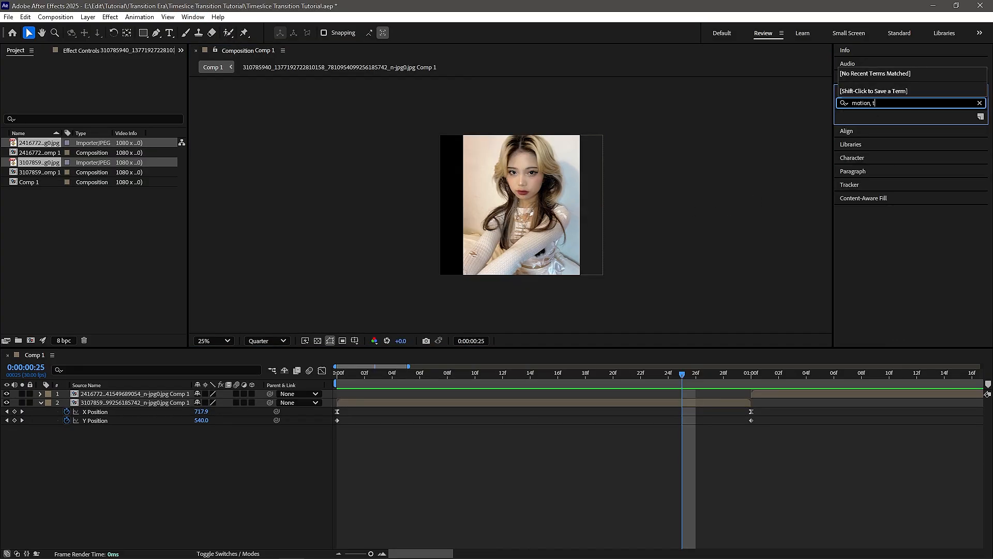
key(BackSpace)
drag(876, 122, 678, 404)
click(665, 449)
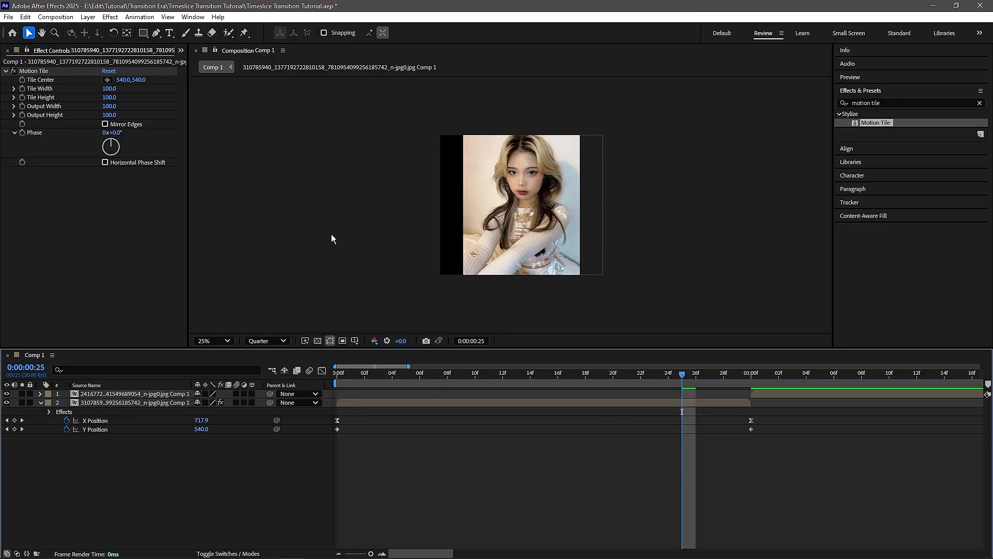
Step: Set Motion Tile's output width and output height to 300 and enable Mirror Edges
click(112, 106)
text(300)
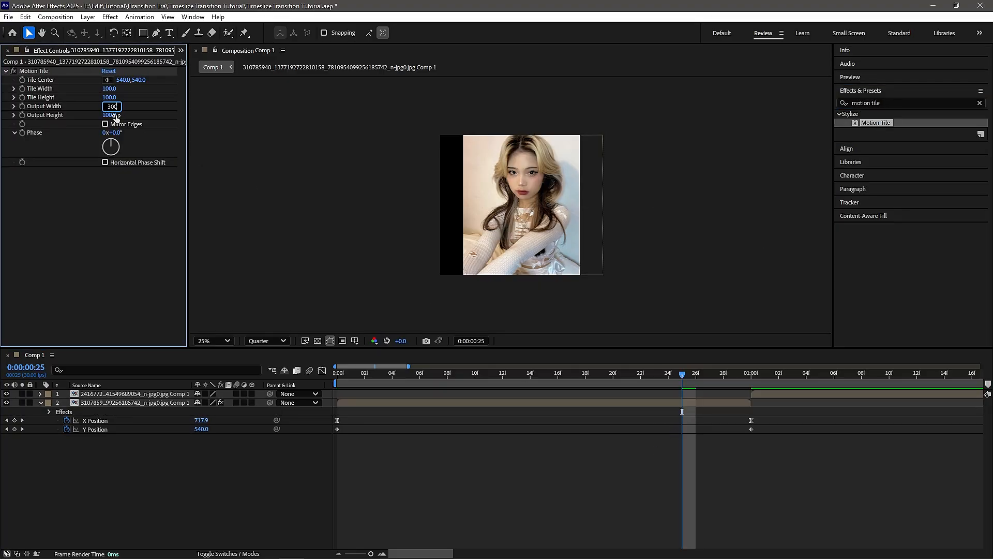
key(Tab)
text(3)
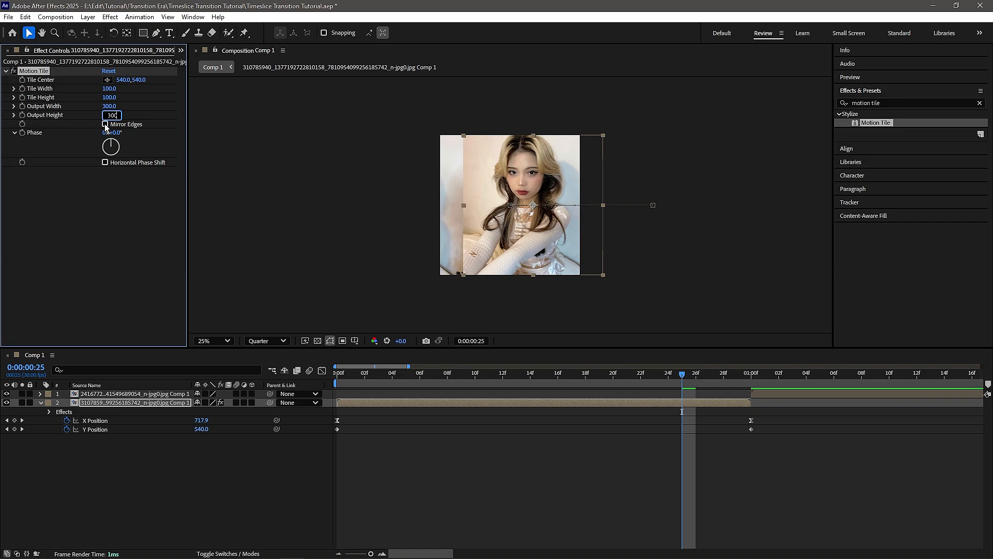
click(105, 125)
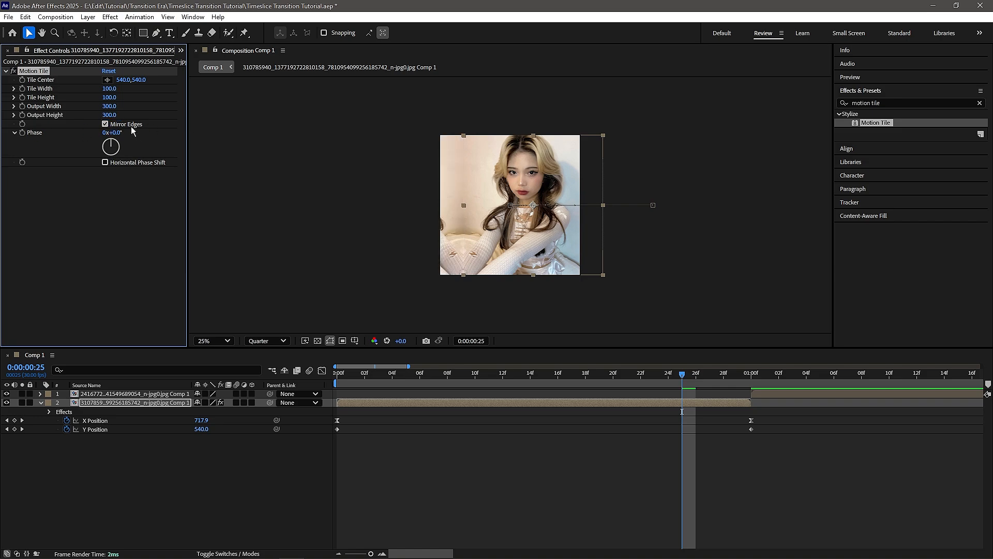
click(645, 446)
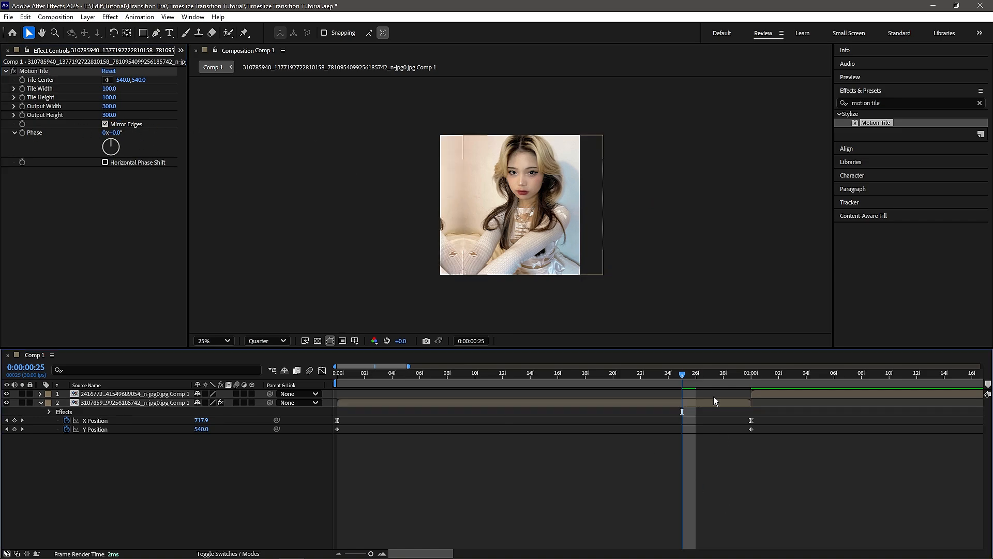
Step: Preview the transition from the beginning
drag(682, 375, 290, 383)
key(space)
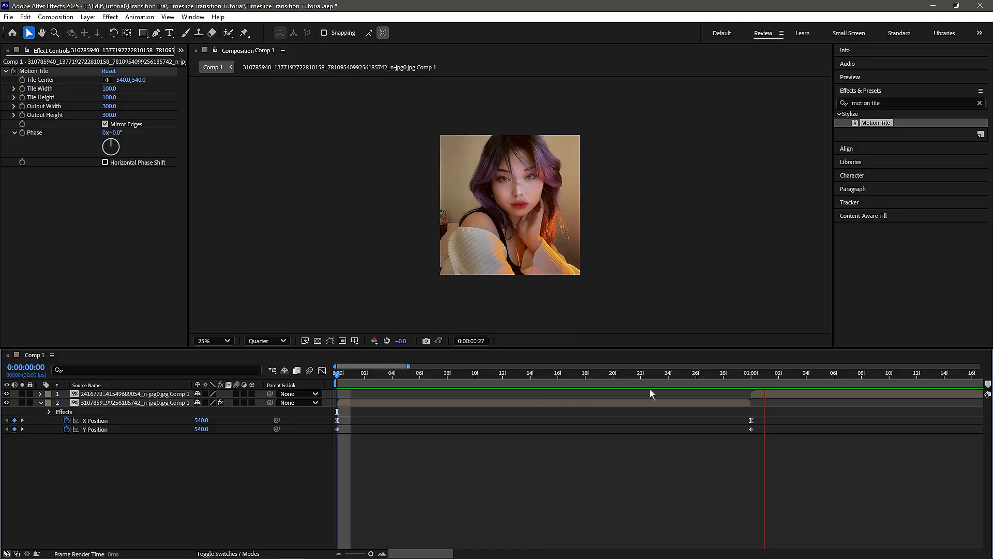
Step: Place the second image's layer so it starts at the one-second mark
drag(766, 383, 749, 384)
click(773, 396)
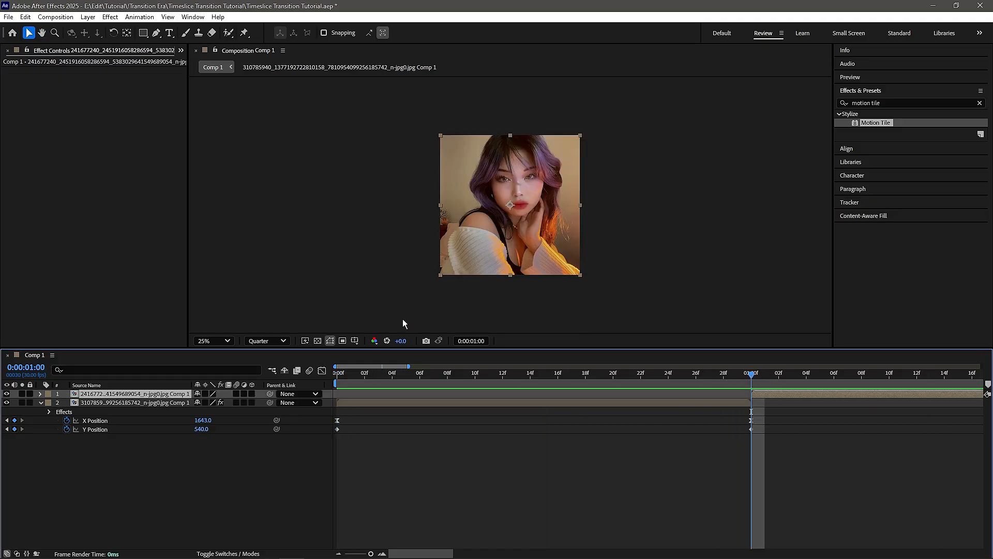
drag(668, 383, 753, 383)
Step: Add Position keyframes to the second image's layer at 1 second and 2 seconds
key(p)
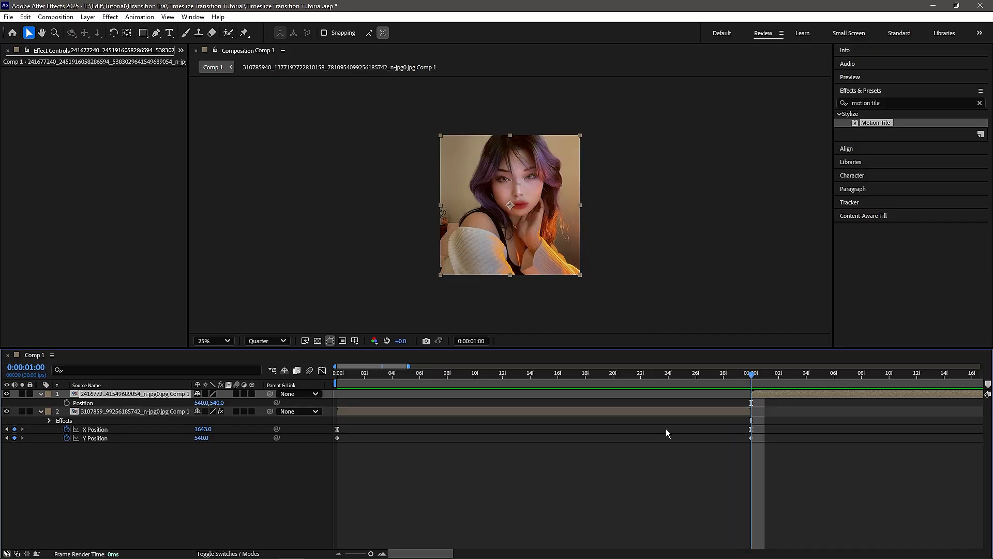
click(65, 402)
key(minus)
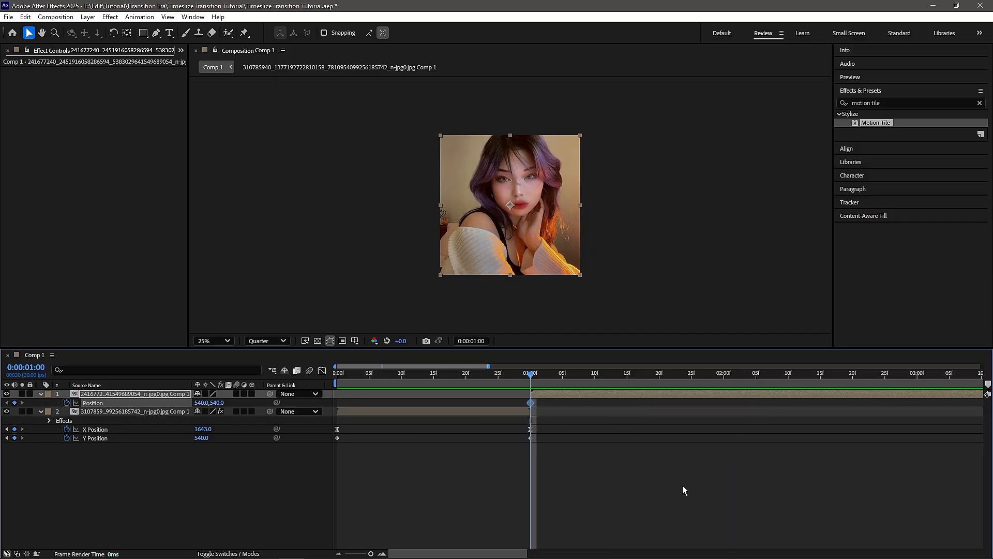
key(shift+Page_Down)
key(shift+Page_Down)
key(shift+Page_Down)
click(682, 485)
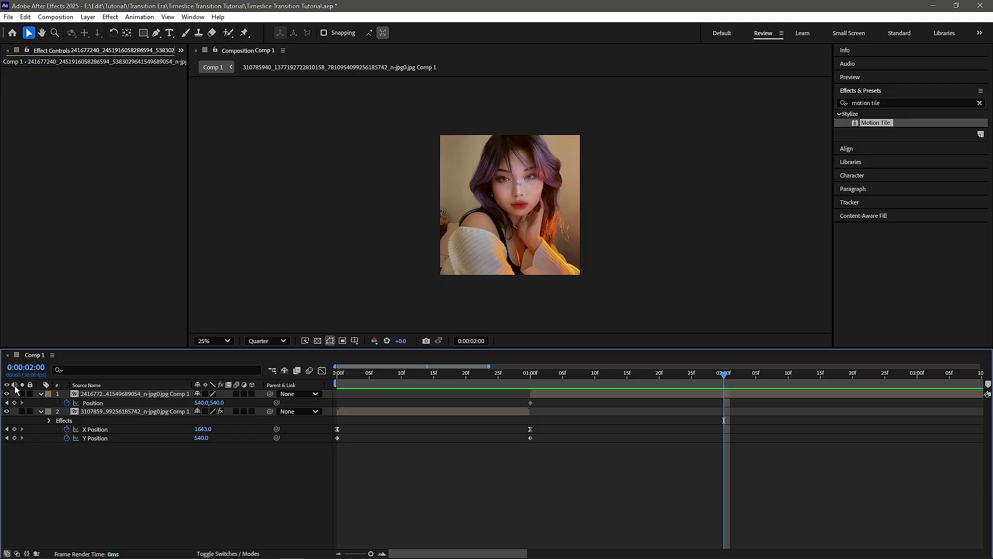
click(14, 402)
Step: At 1 second, set the second image layer's X position to -560
drag(543, 372, 529, 372)
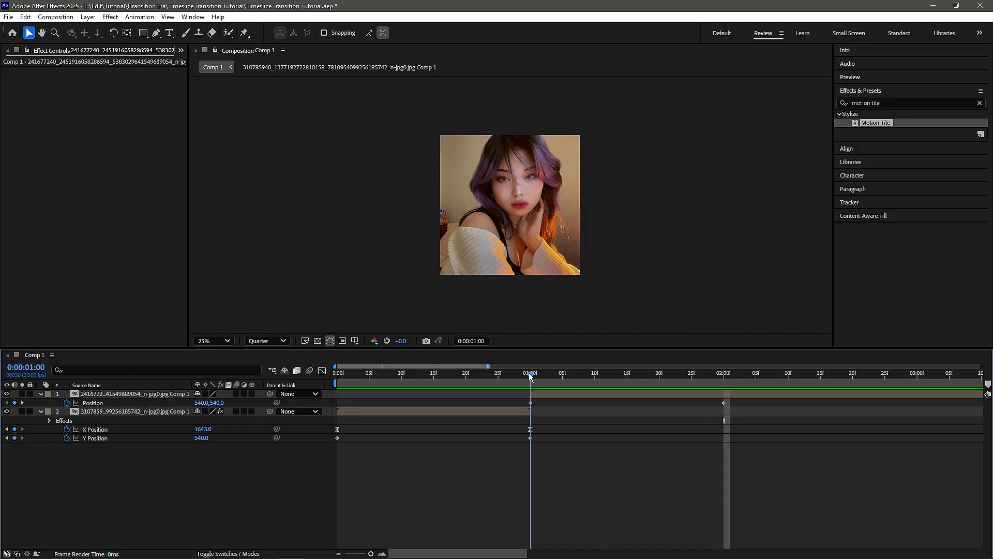
click(201, 402)
text(149)
key(Return)
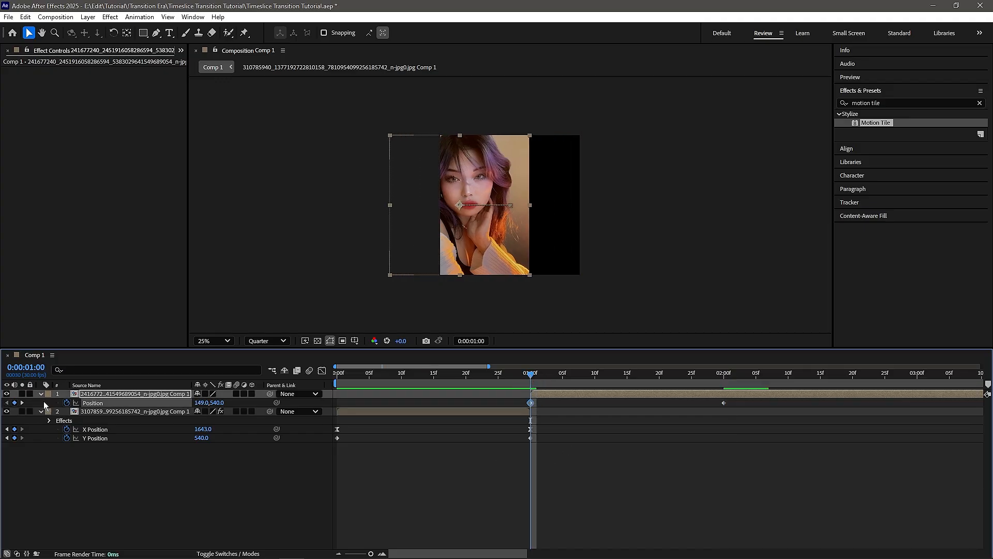
drag(201, 403, 50, 406)
drag(199, 404, 62, 411)
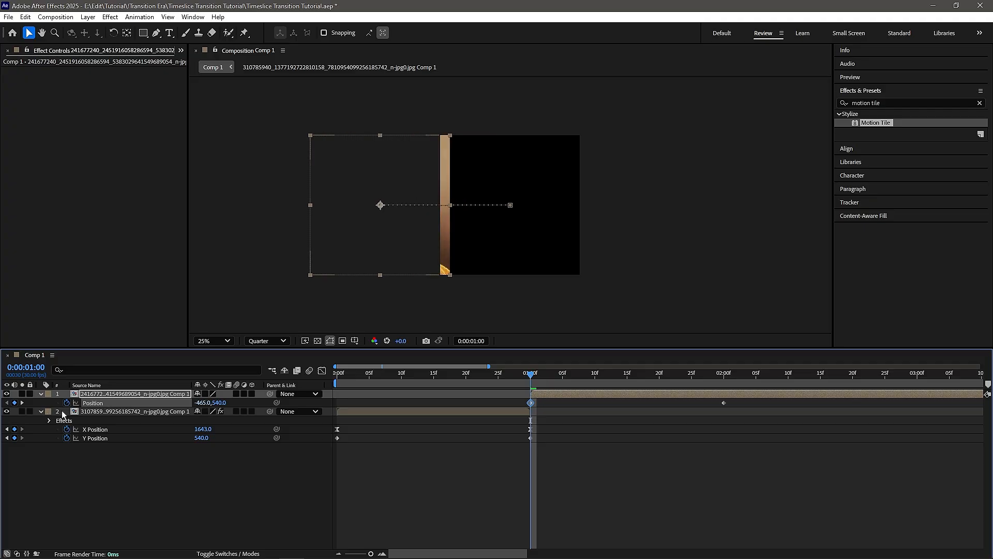
drag(201, 403, 161, 404)
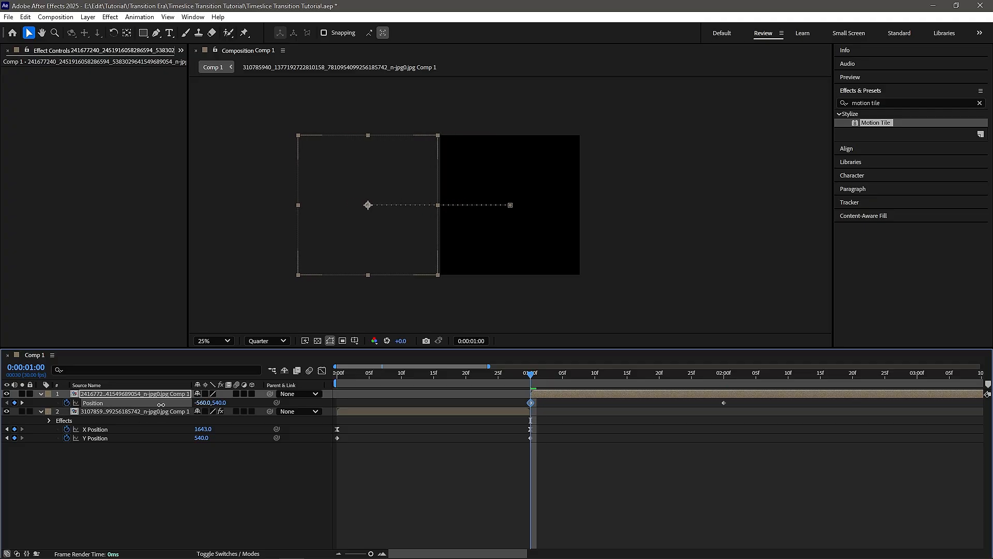
Step: Separate the second image layer's Position into X and Y dimensions
click(184, 459)
click(112, 406)
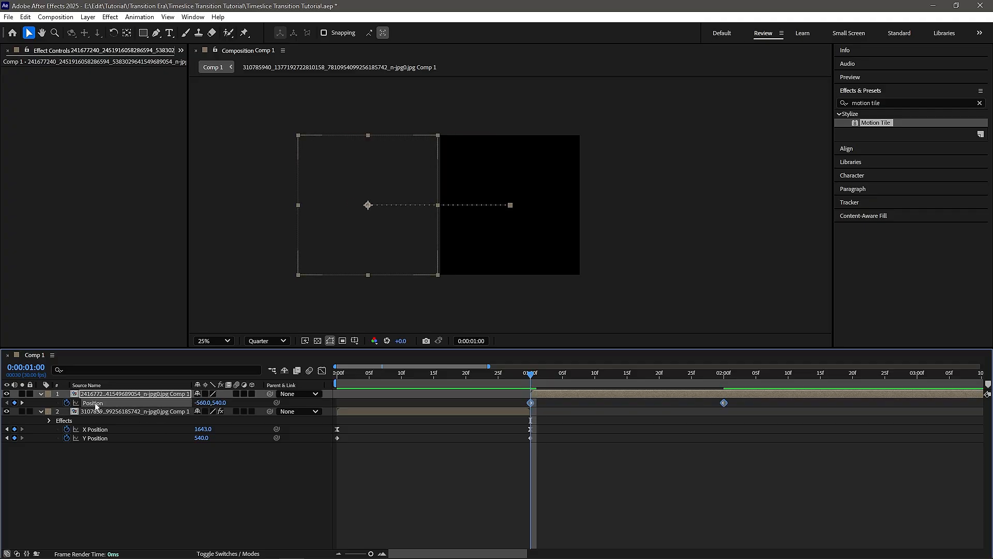
right_click(96, 406)
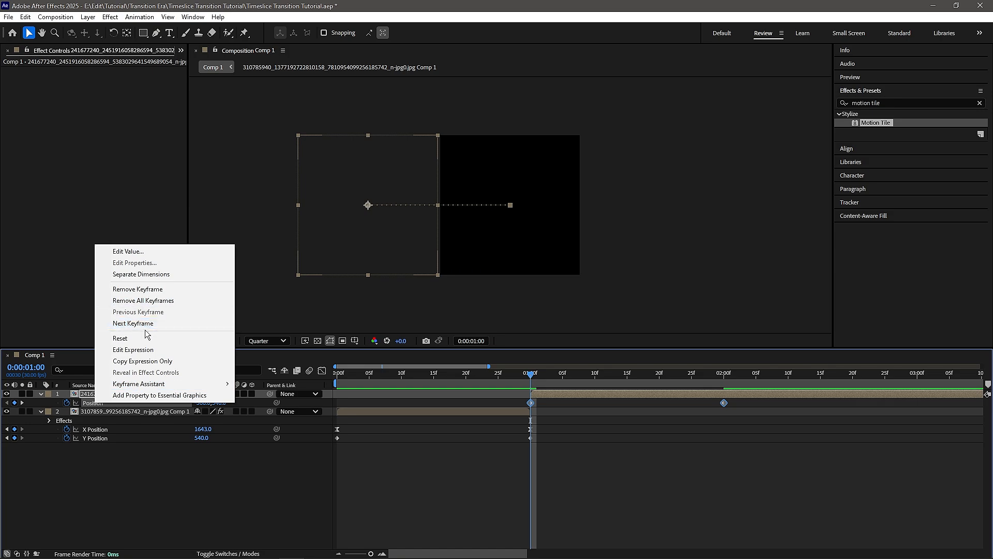
click(145, 274)
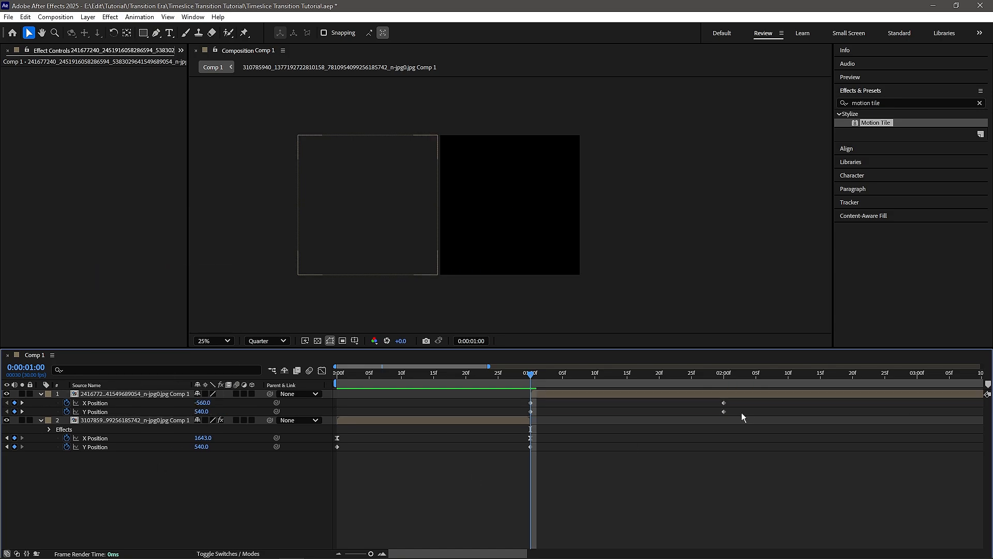
Step: Select the second layer's X Position keyframes and apply Easy Ease to them
drag(745, 399, 472, 404)
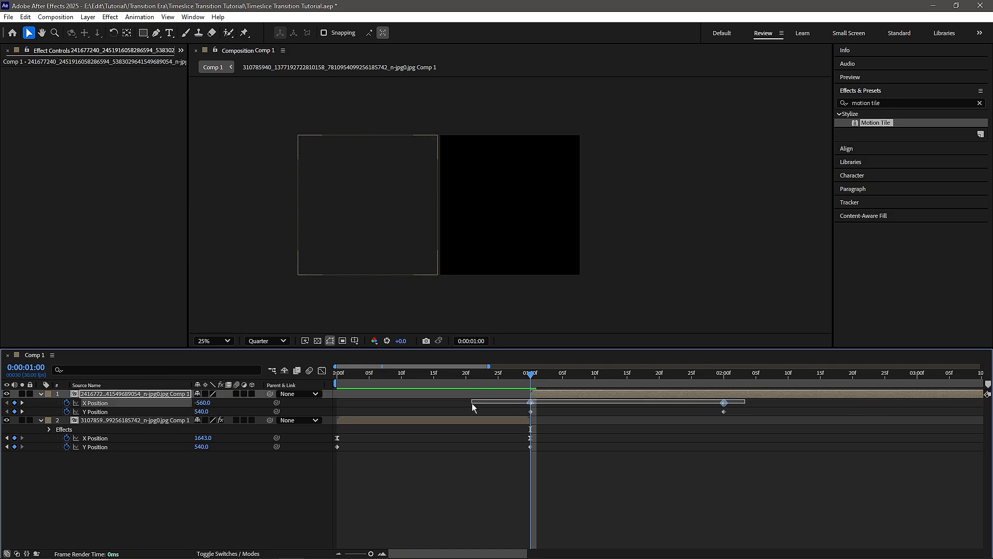
right_click(530, 403)
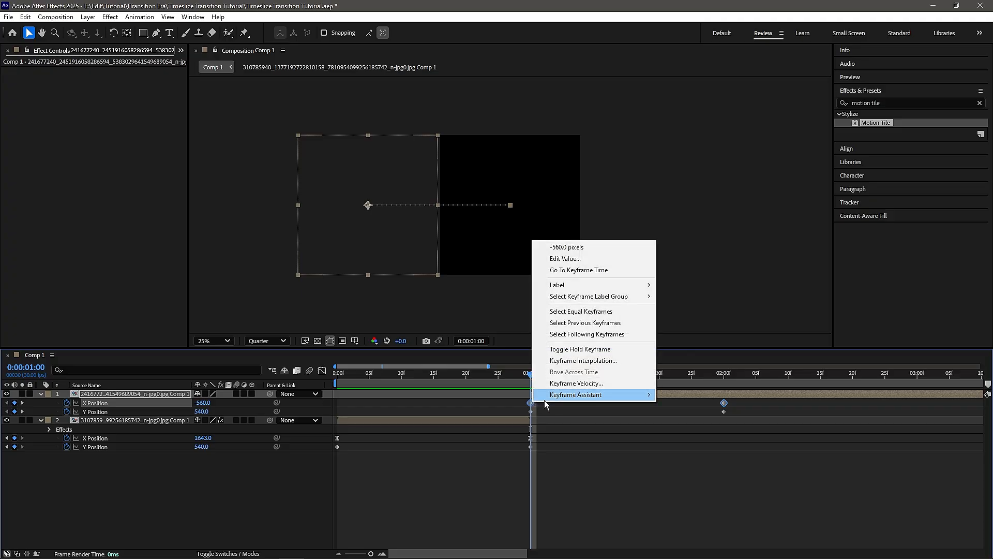
mouse_move(597, 396)
click(692, 428)
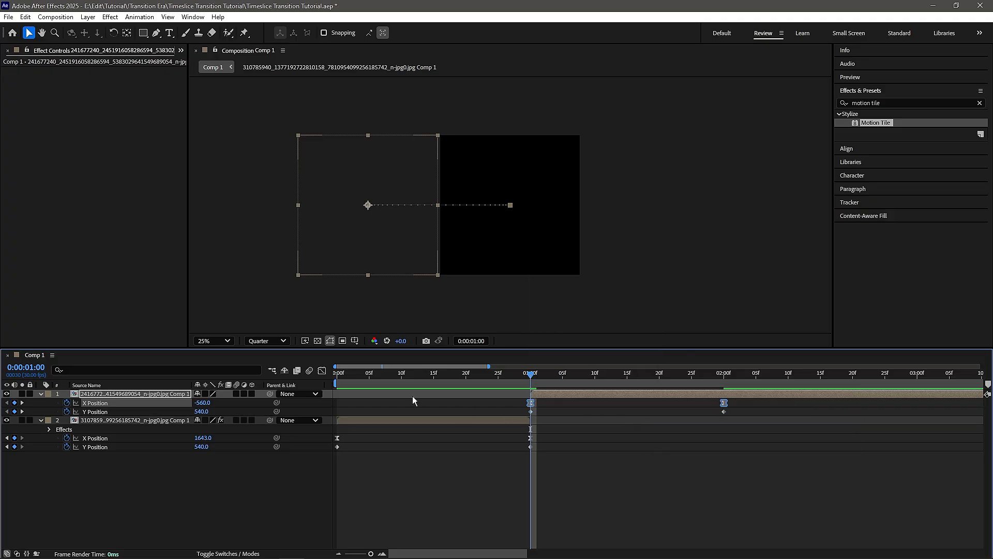
Step: In the Graph Editor, pull the second layer's X Position influence handles so the motion starts sharply and decelerates
click(322, 370)
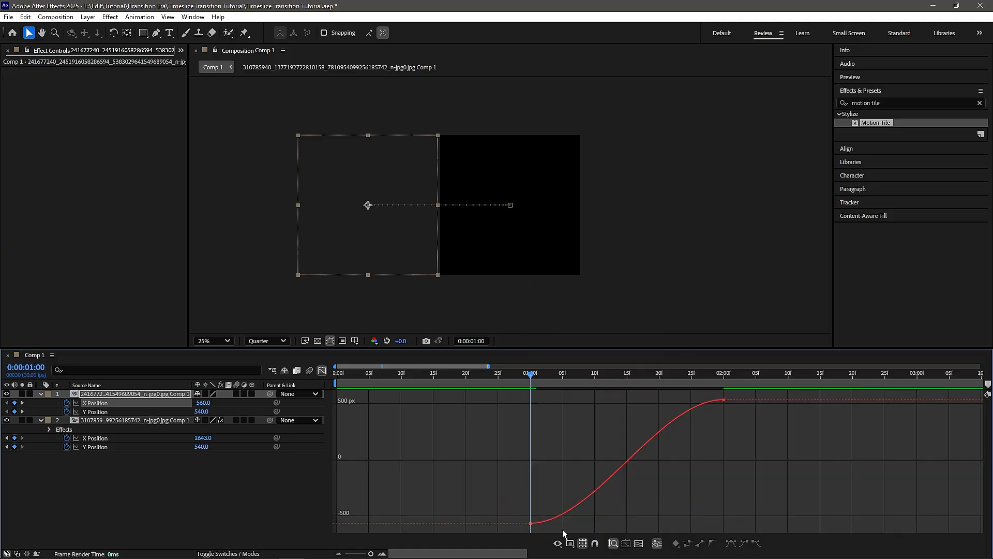
drag(561, 530, 485, 502)
drag(597, 525, 504, 414)
click(504, 414)
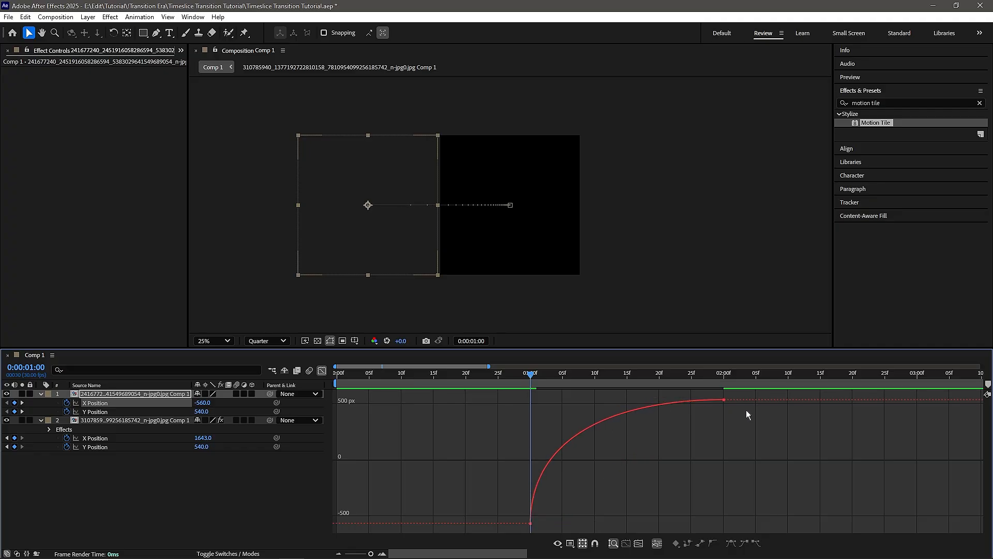
click(682, 404)
drag(658, 402, 540, 376)
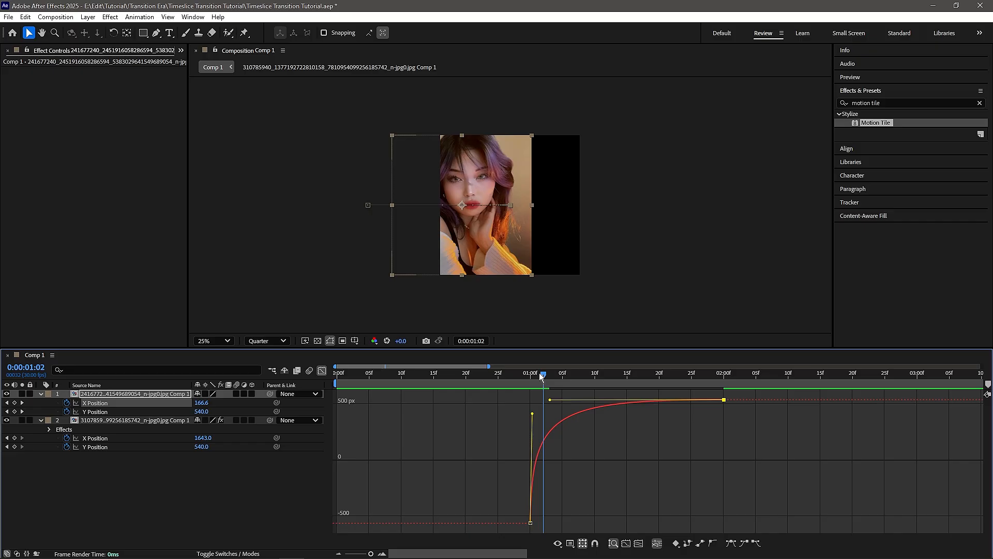
Step: Apply Motion Tile to the second image's layer with output width and height 300 and Mirror Edges enabled
click(322, 370)
drag(871, 126, 619, 395)
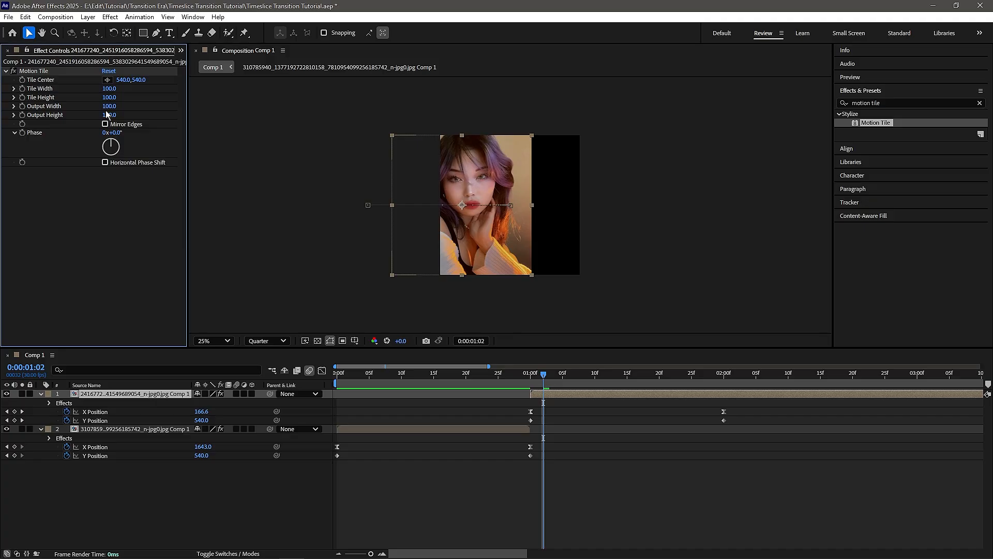
click(109, 107)
text(300)
key(Return)
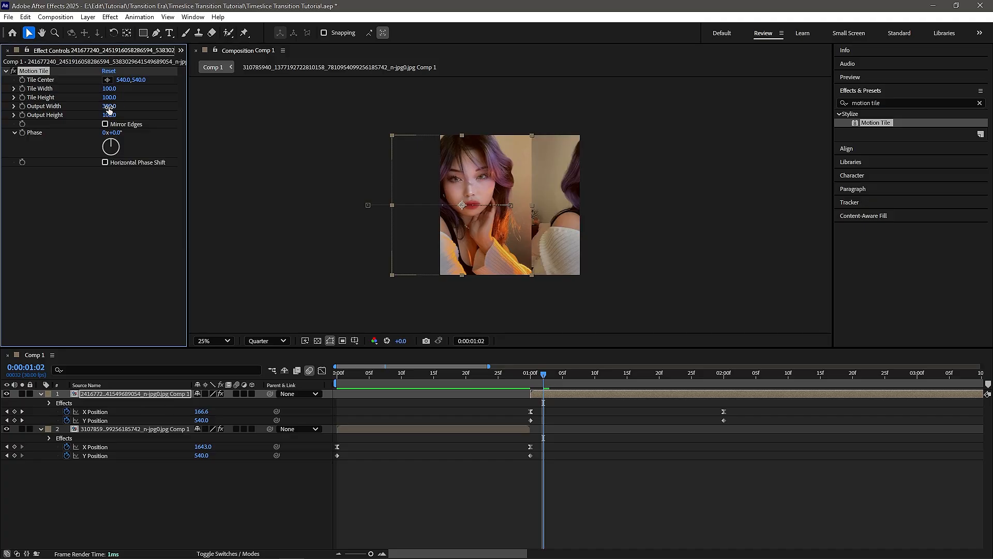
click(110, 115)
text(300)
click(105, 125)
click(366, 478)
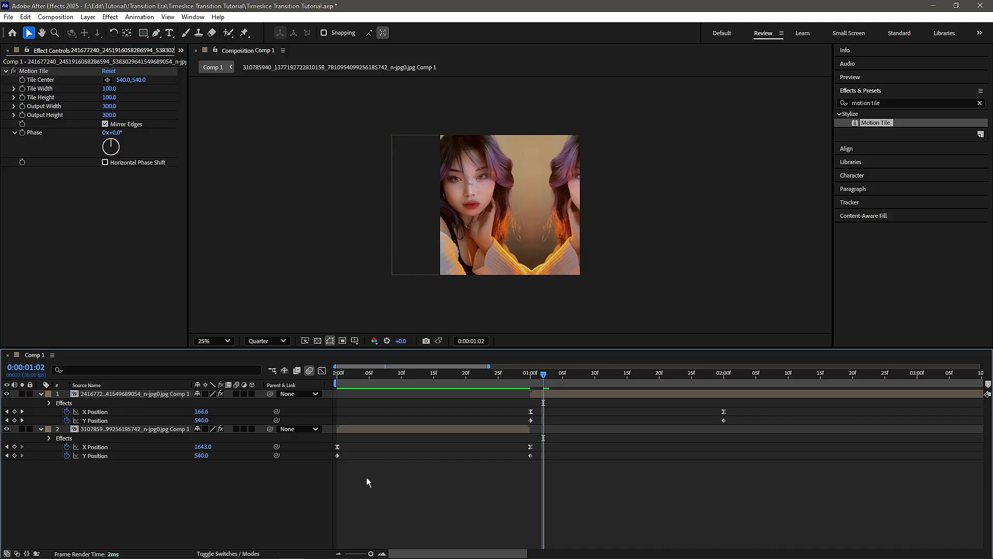
Step: Enable motion blur on both image layers
click(236, 394)
click(236, 429)
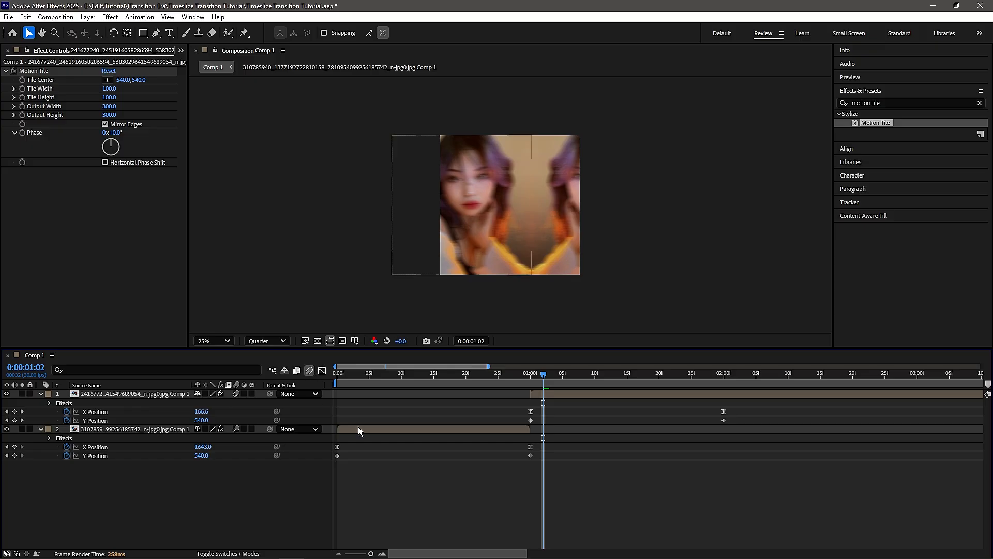
Step: Preview the transition from the start
key(Home)
key(space)
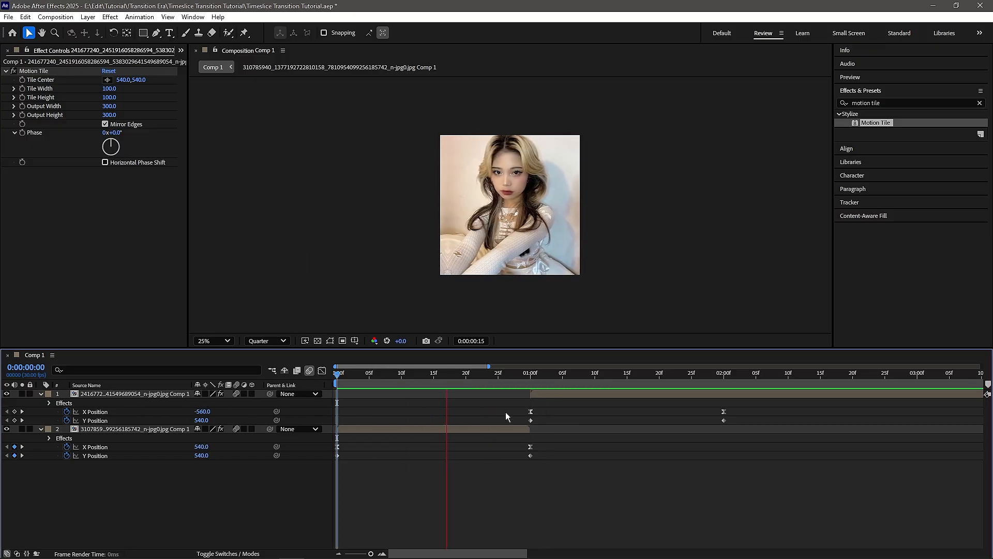
mouse_move(517, 380)
mouse_down()
mouse_move(557, 380)
mouse_move(514, 380)
mouse_move(529, 374)
mouse_up()
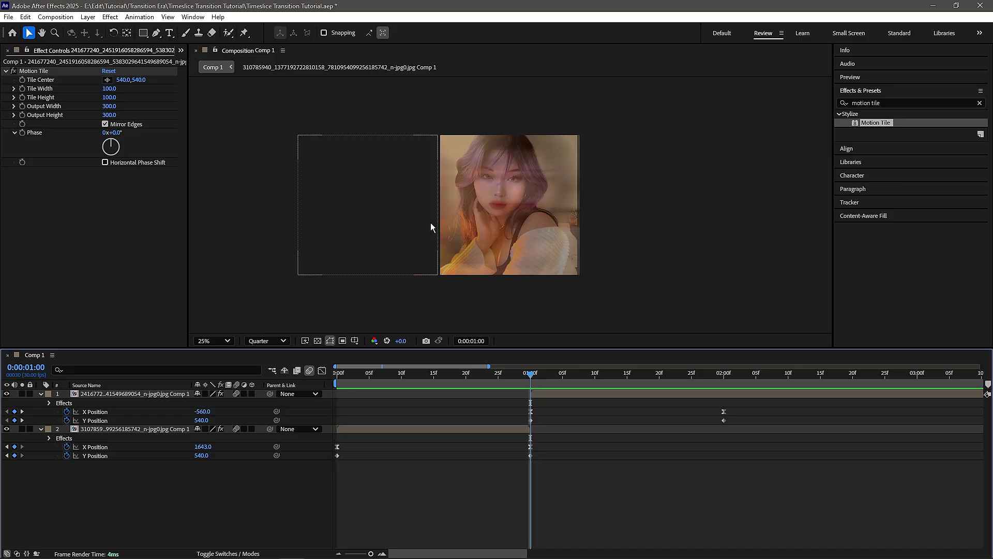
Step: Scrub back to about frame 20 and play the transition from there
click(476, 156)
click(532, 406)
drag(530, 374, 460, 374)
key(space)
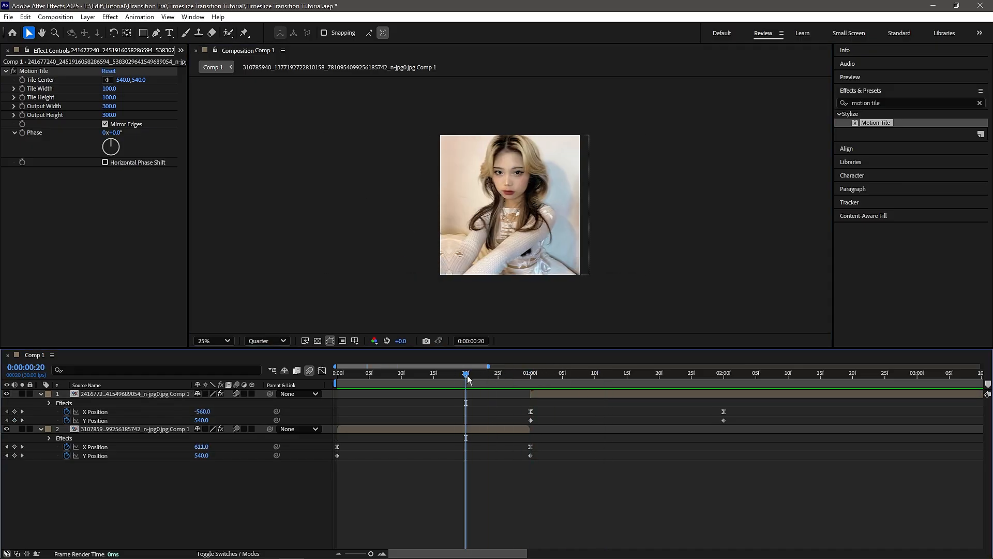
Step: Open the composition settings and review the motion blur shutter angle and shutter phase
click(532, 386)
right_click(366, 301)
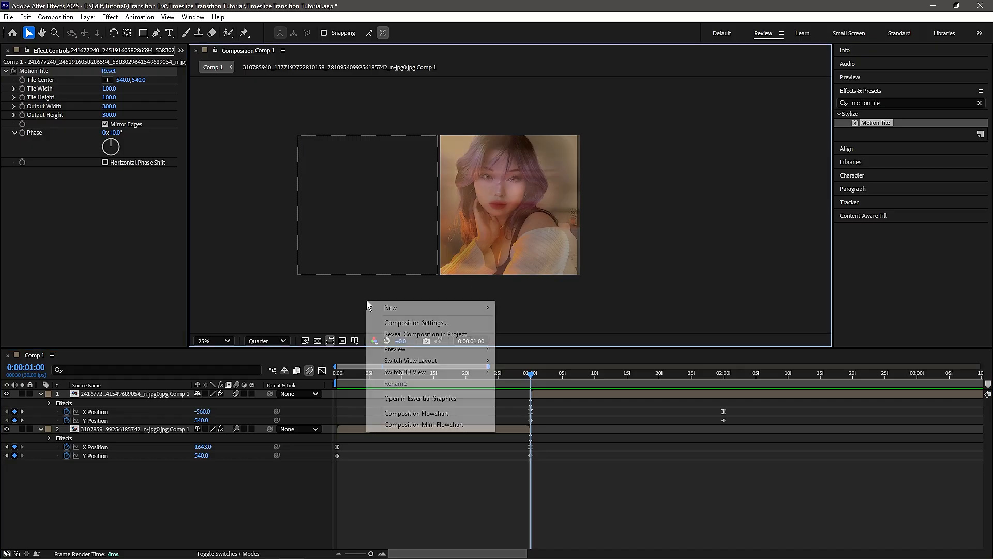
click(414, 324)
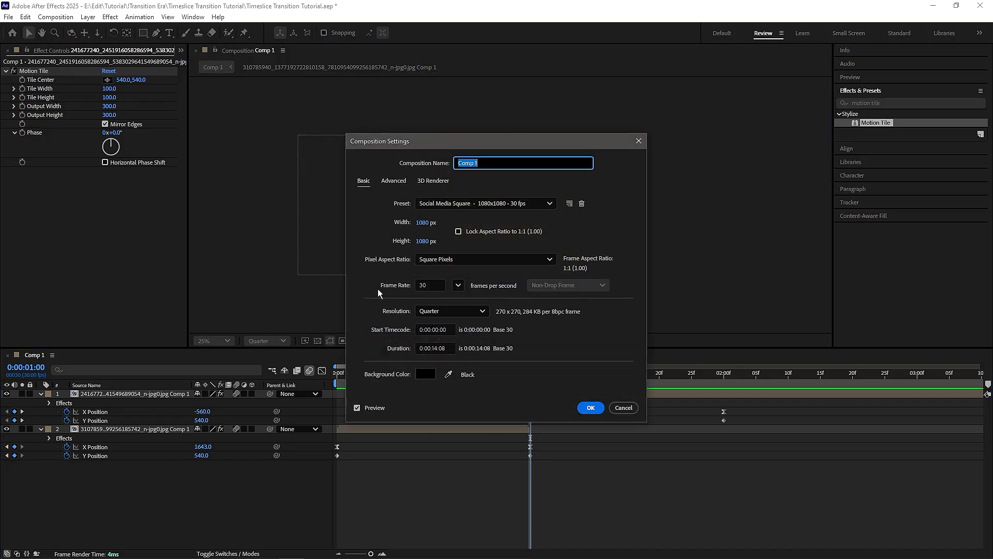
click(394, 181)
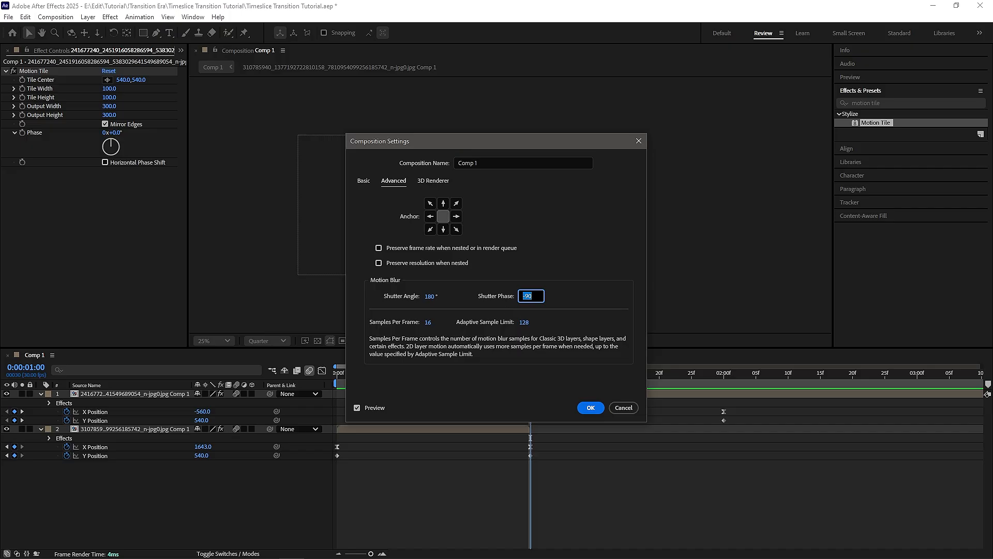
click(590, 407)
Step: Replay the transition from the beginning and stop near the 1-second mark
click(511, 373)
key(Home)
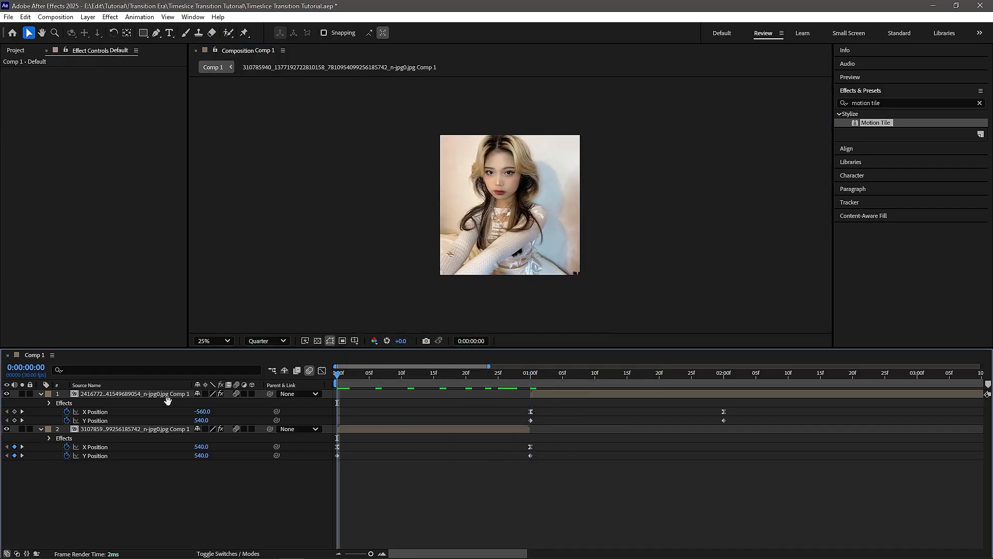
key(space)
mouse_move(534, 381)
mouse_down()
mouse_move(517, 380)
mouse_move(529, 381)
mouse_up()
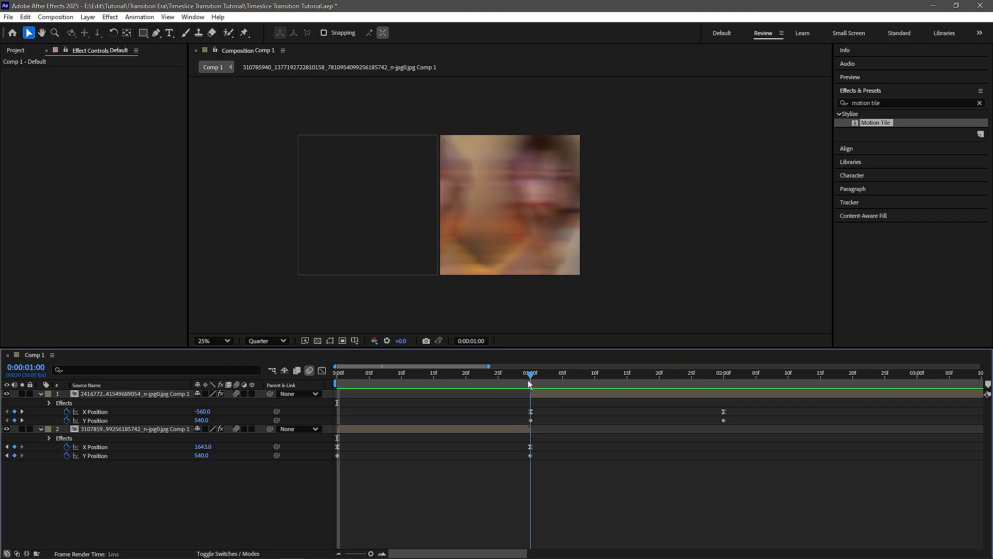
Step: Move the top image layer's X Position keyframe at 1 second slightly earlier and replay the transition
click(531, 411)
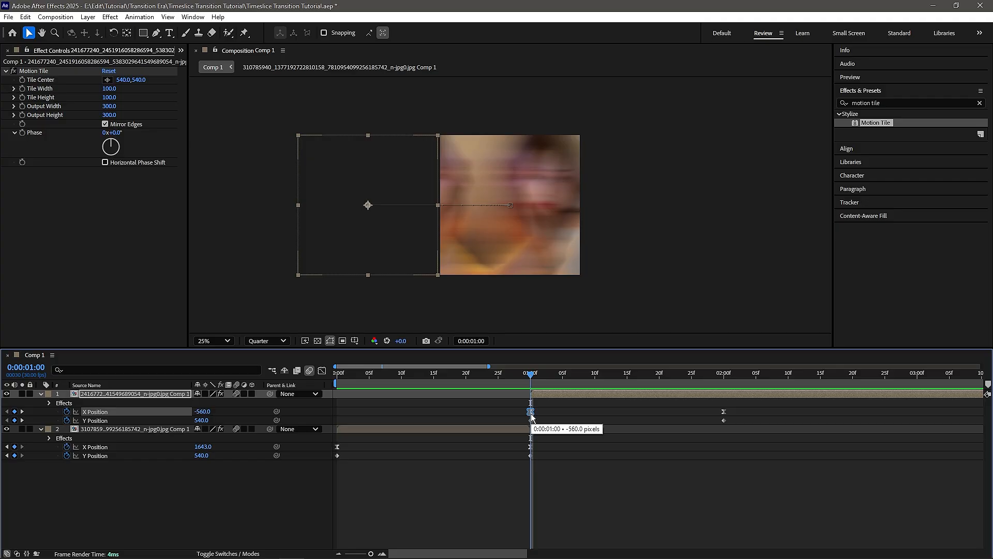
drag(531, 414, 526, 414)
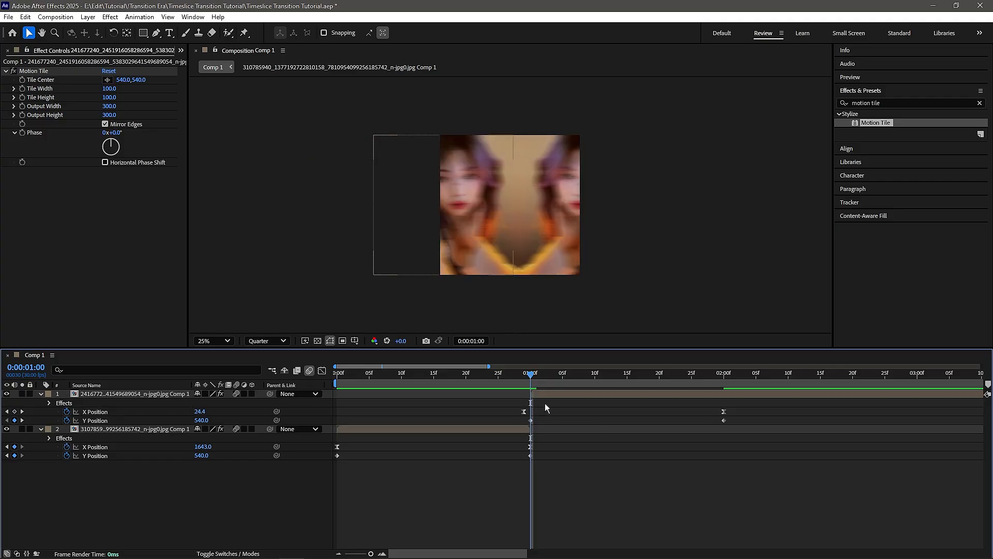
key(Home)
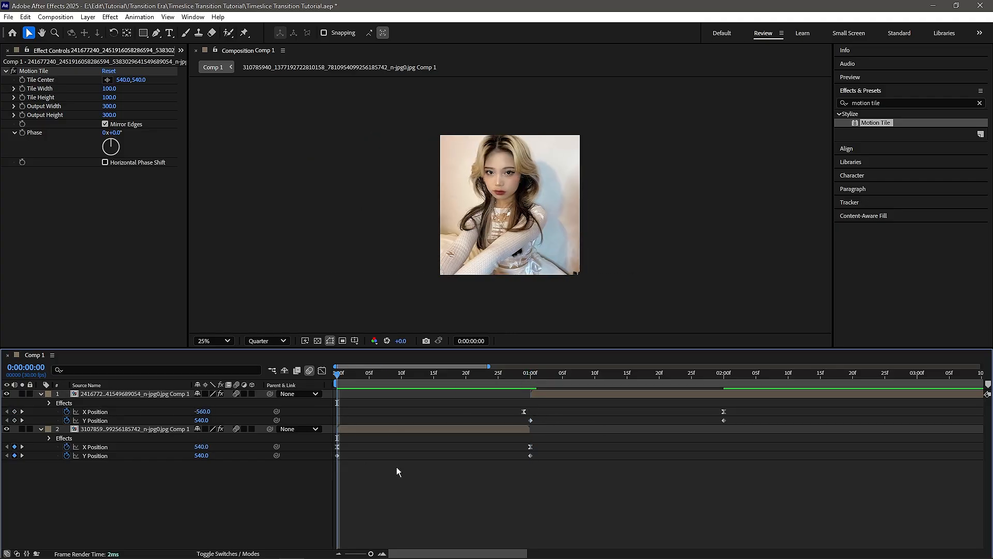
key(space)
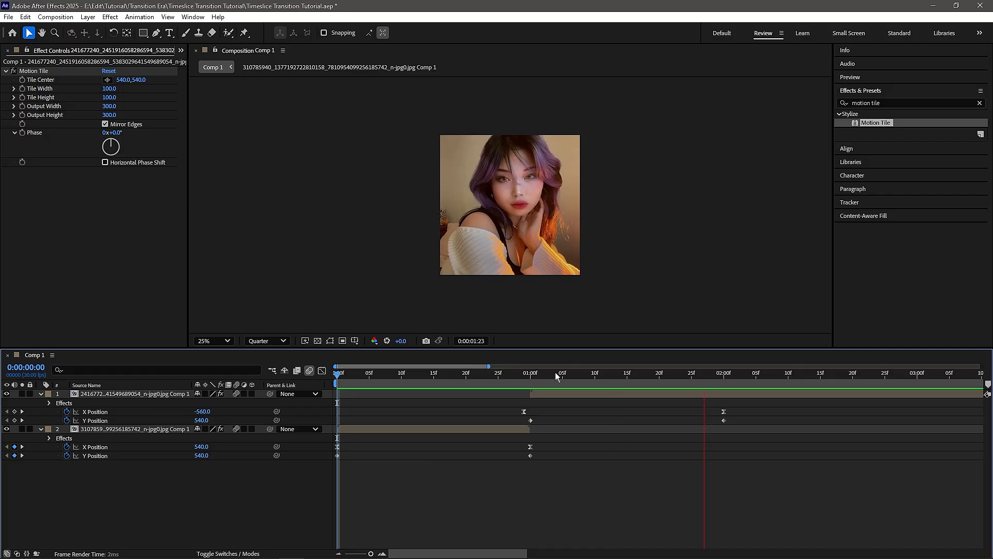
click(518, 373)
key(space)
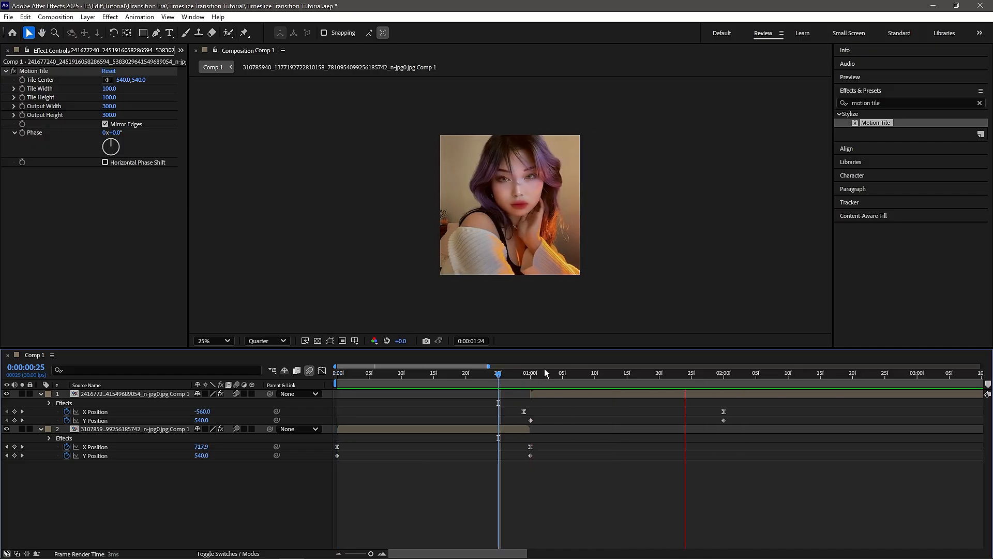
Step: Collapse the layers' animated properties and save the project
click(529, 381)
key(u)
key(ctrl+s)
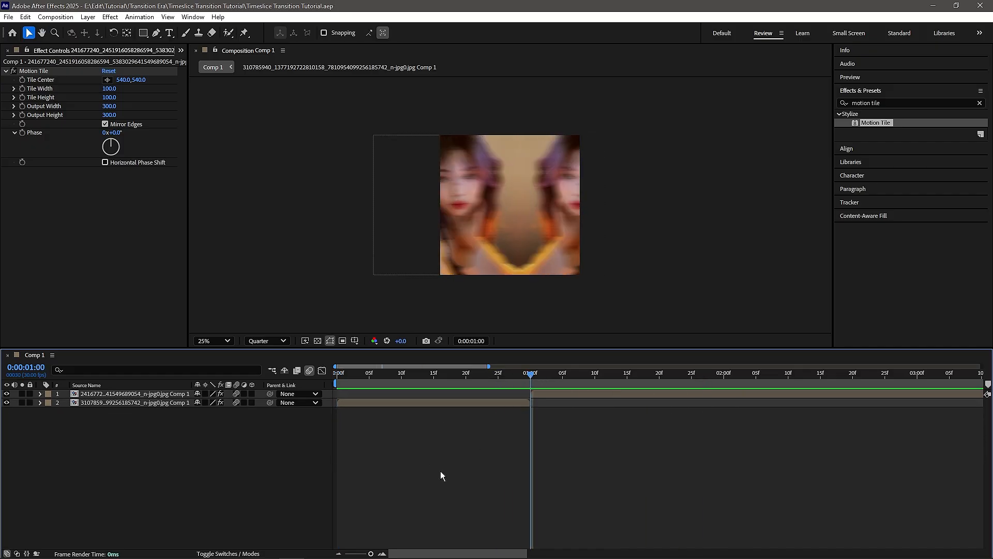
Step: Add a new adjustment layer above the two image layers
right_click(326, 390)
mouse_move(331, 397)
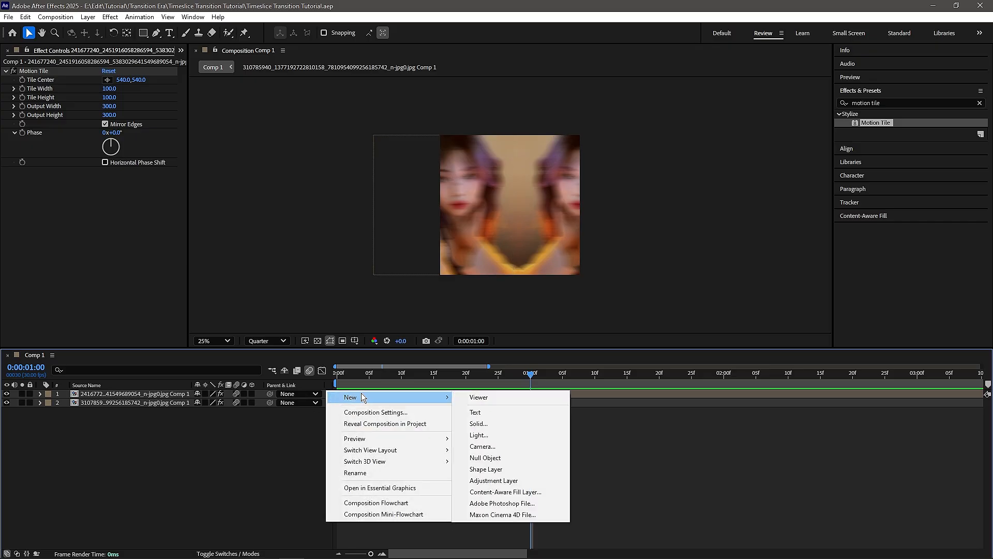
click(494, 480)
Step: Search the effects for S_TimeSlice and apply it to the adjustment layer
click(850, 102)
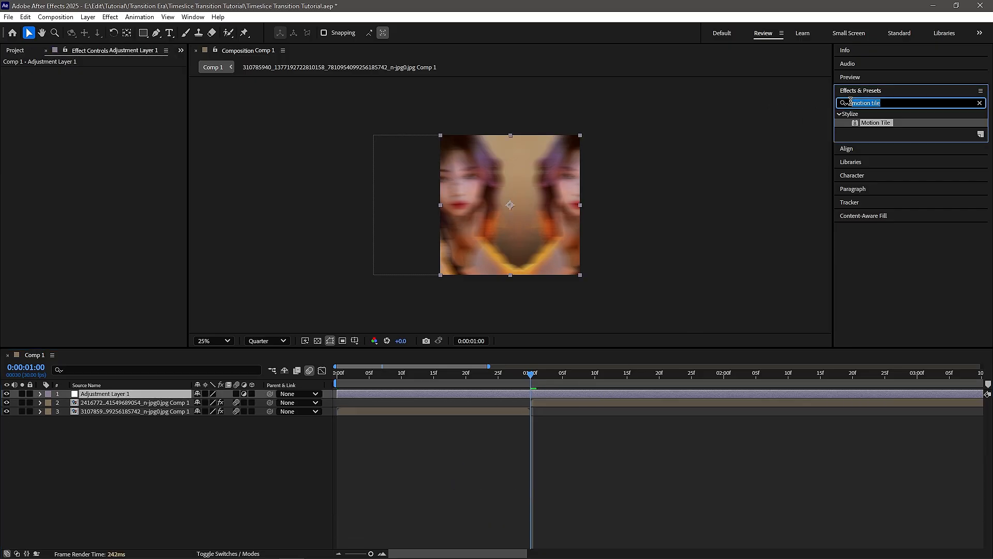
text(s)
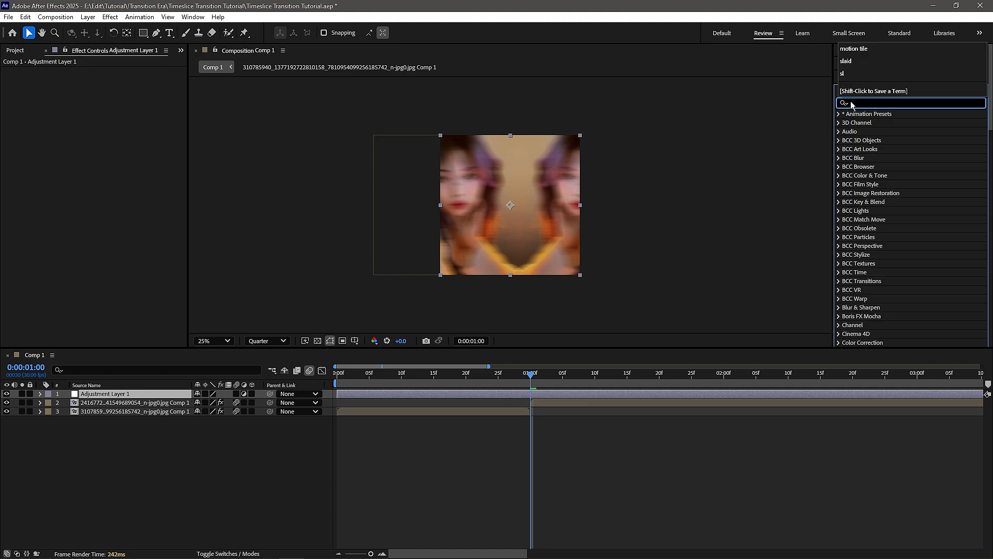
text(l)
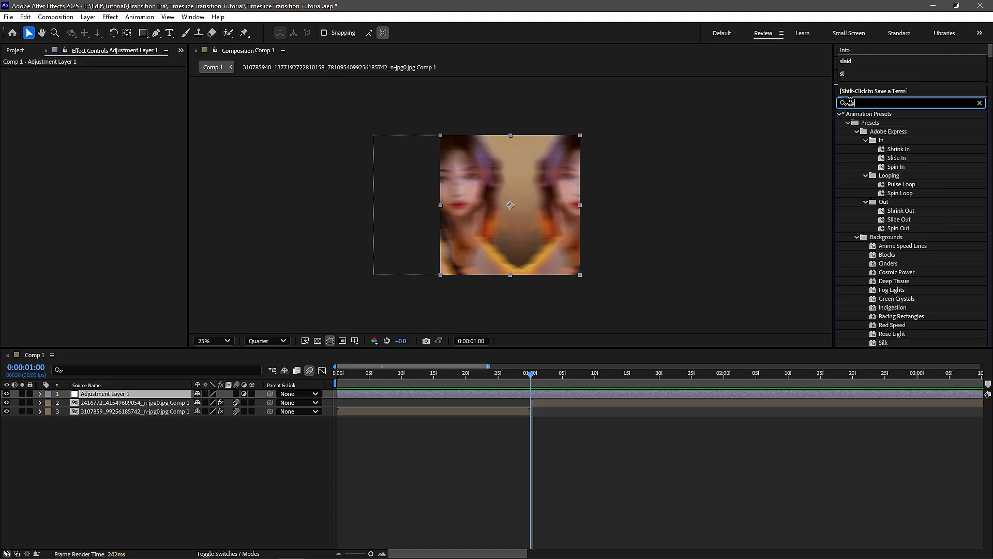
text(_timesli)
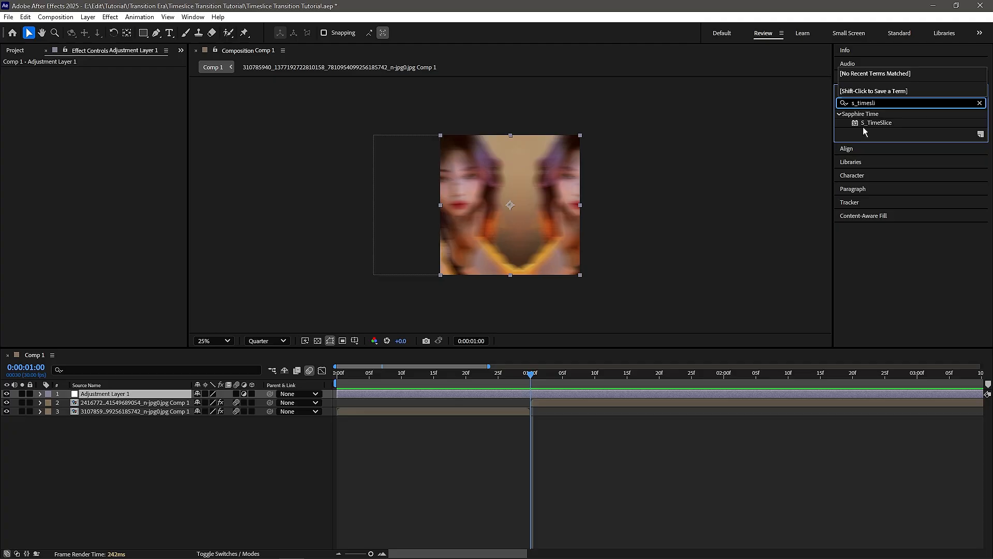
drag(873, 123, 539, 393)
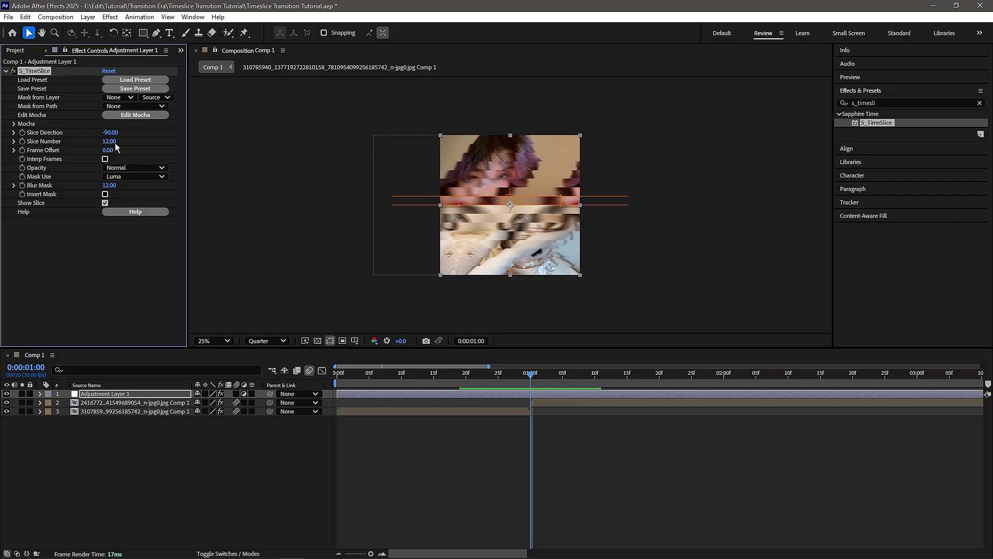
Step: Set S_TimeSlice's Slice Number to 2 and preview the result
click(106, 142)
text(2)
key(Return)
drag(520, 381, 498, 382)
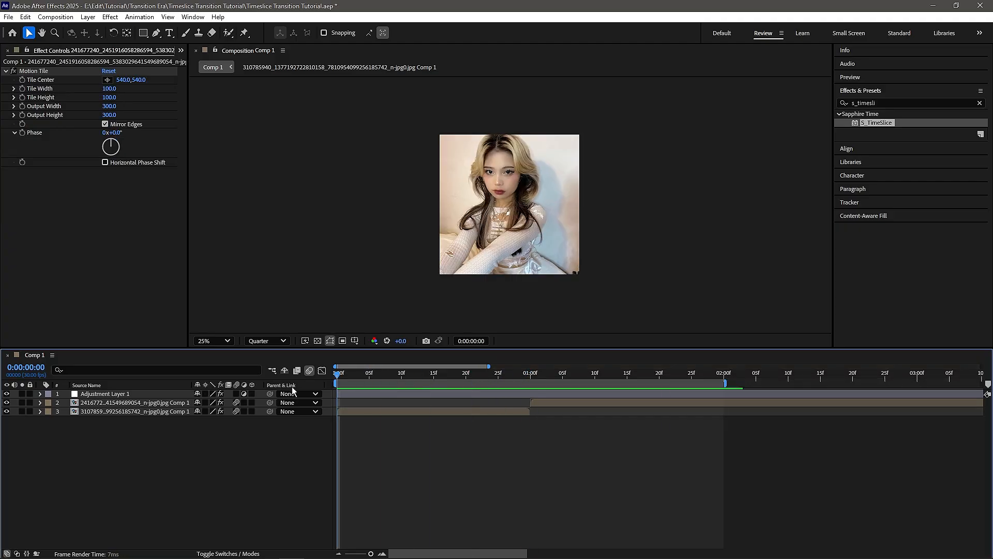
key(space)
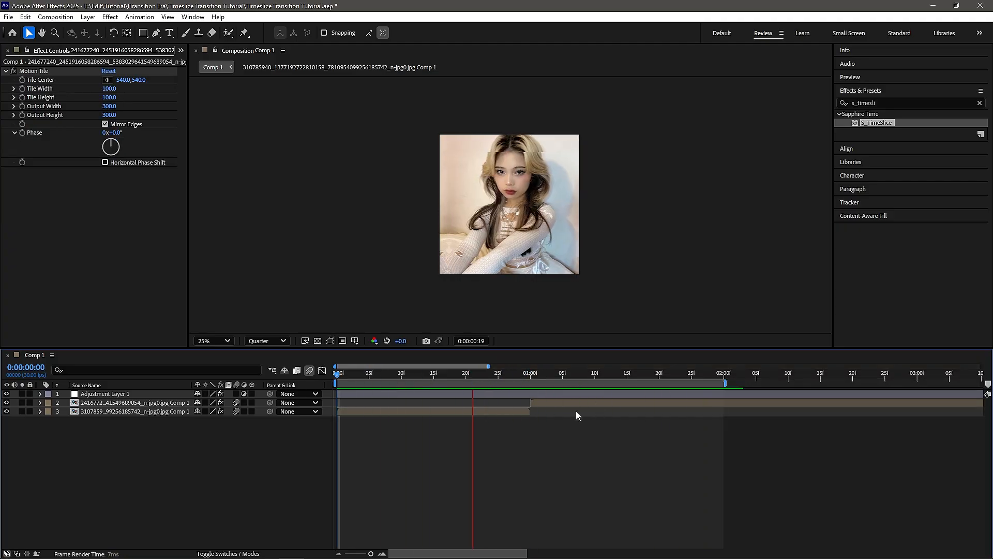
key(space)
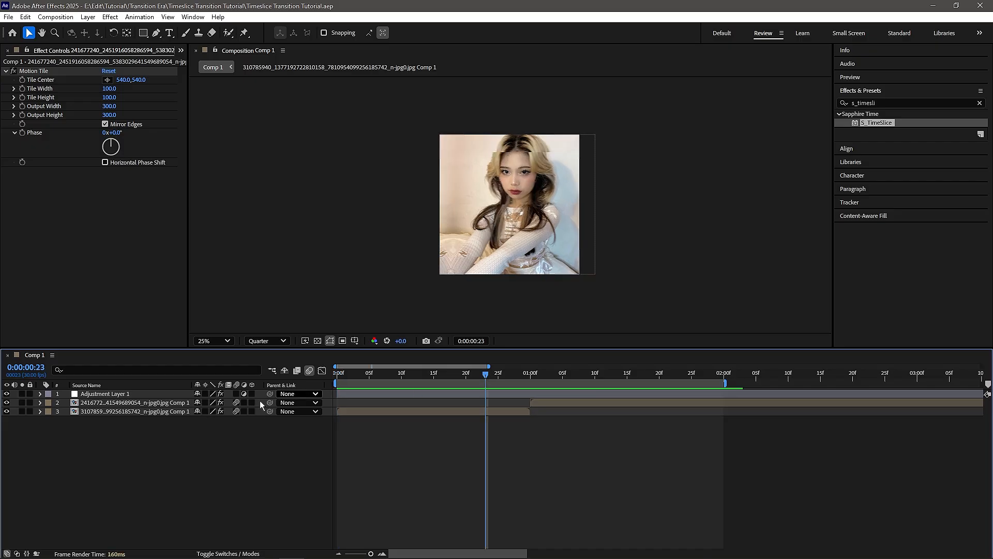
Step: Deselect all layers and add a second adjustment layer at the top of the stack
click(138, 412)
shift+click(140, 396)
key(ctrl+shift+a)
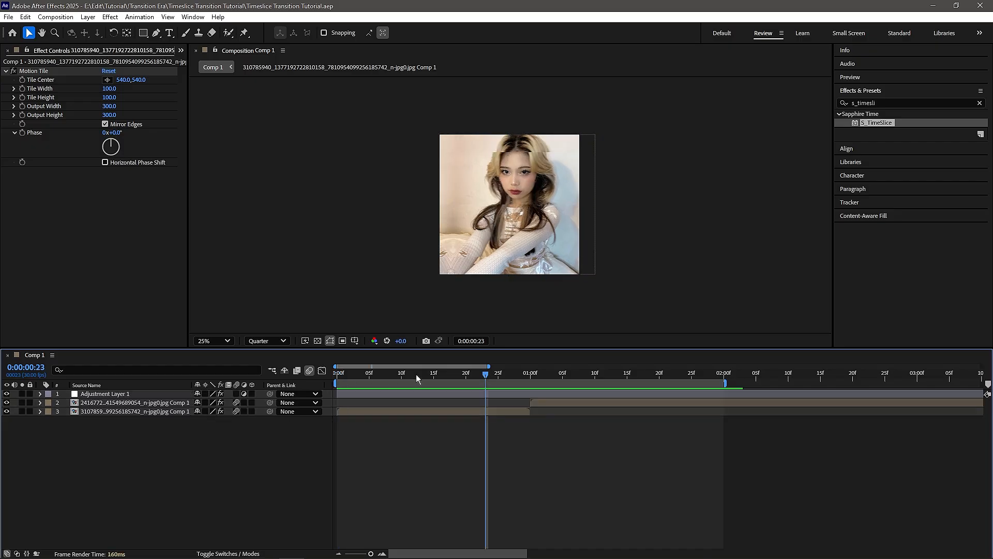
drag(489, 377, 460, 375)
right_click(327, 392)
mouse_move(352, 398)
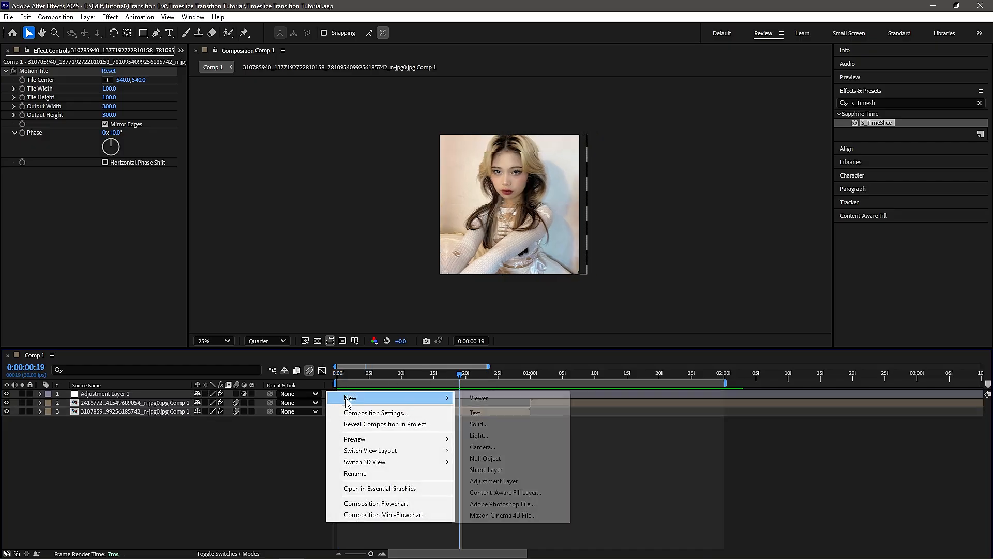
click(509, 482)
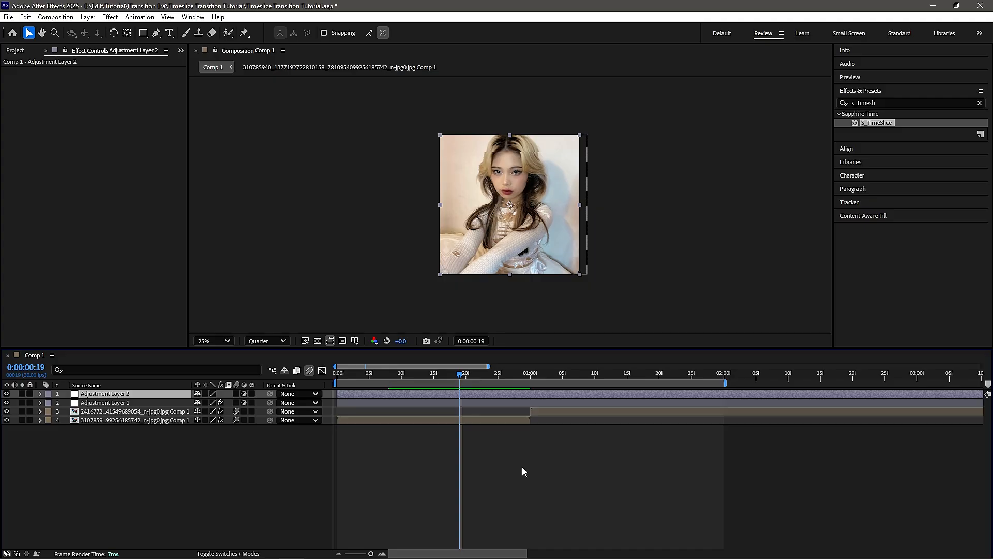
Step: Duplicate the new adjustment layer three times
key(ctrl+d)
key(ctrl+d)
key(ctrl+d)
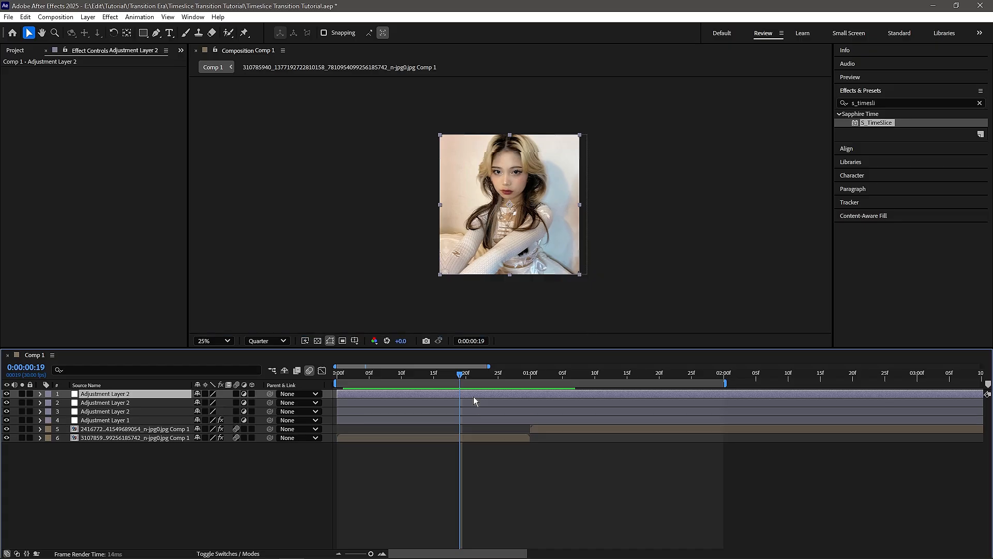
Step: Apply the Slaidaep Smooth Zoom Out preset to the fourth adjustment layer from the top
click(399, 419)
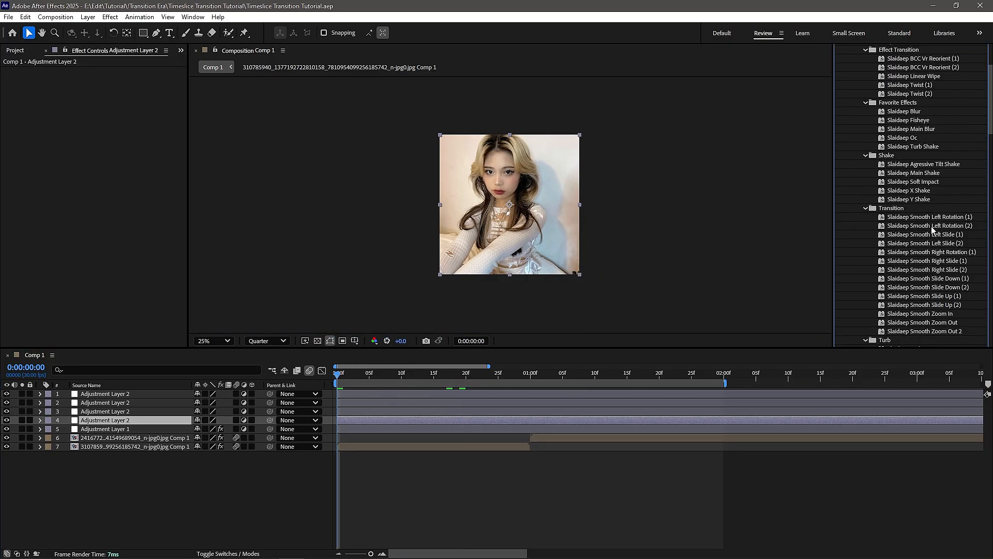
scroll(926, 234, down, 3)
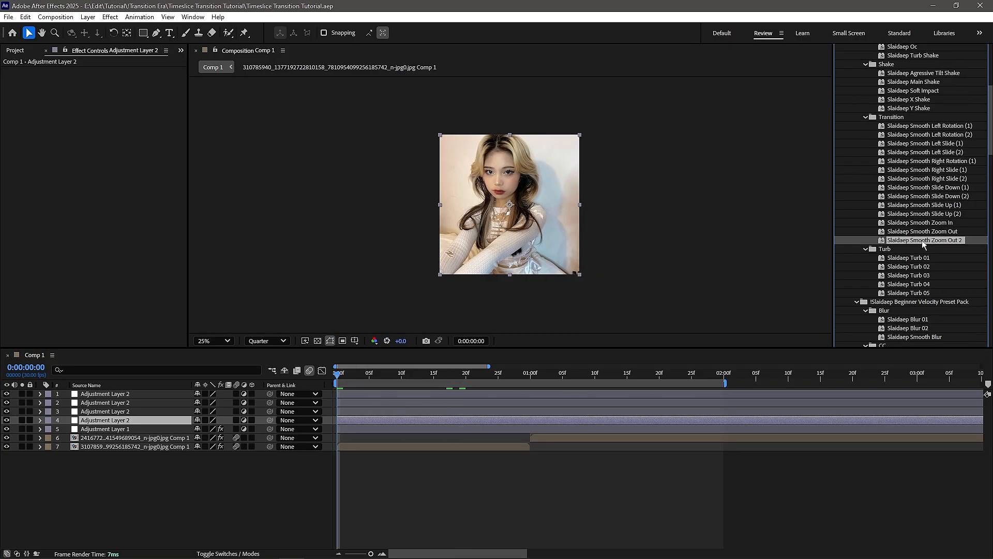
drag(923, 231, 529, 420)
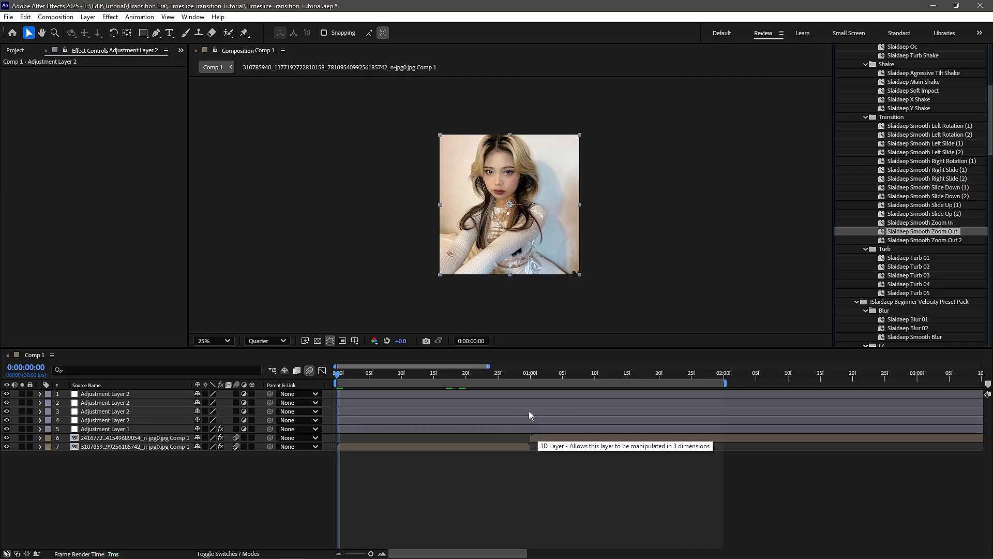
Step: Apply the Slaidaep Oc and Slaidaep Turb Shake presets to the third adjustment layer from the top
click(529, 410)
scroll(930, 218, up, 2)
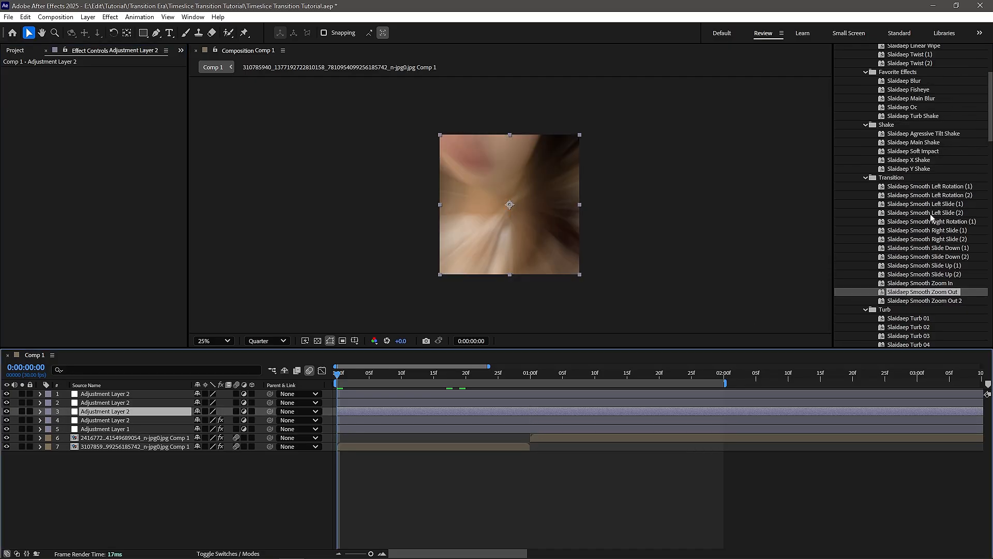
scroll(920, 181, up, 1)
double_click(914, 139)
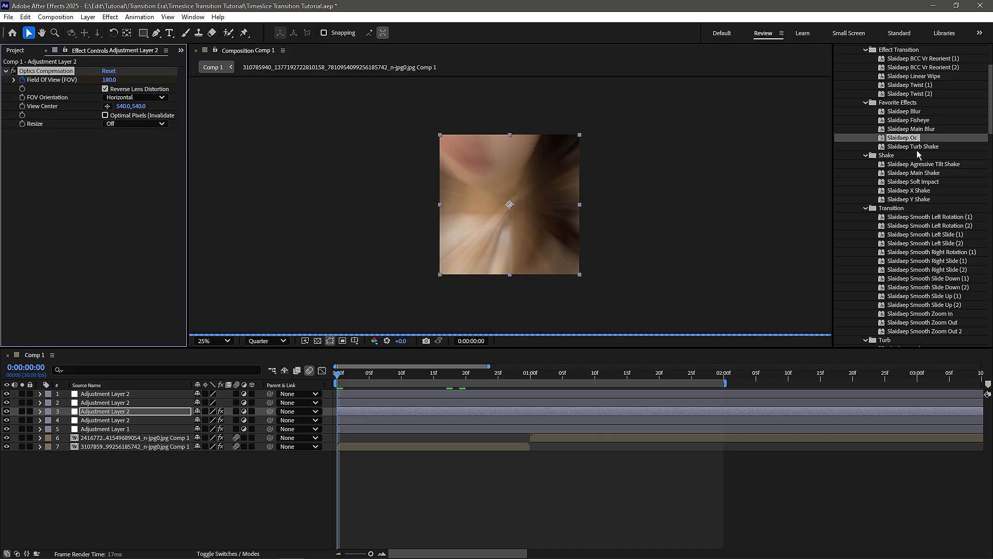
double_click(919, 147)
Step: At the 1-second mark, apply the Slaidaep Smooth Zoom Out 2 and Slaidaep Fisheye presets to the second adjustment layer
scroll(932, 181, up, 2)
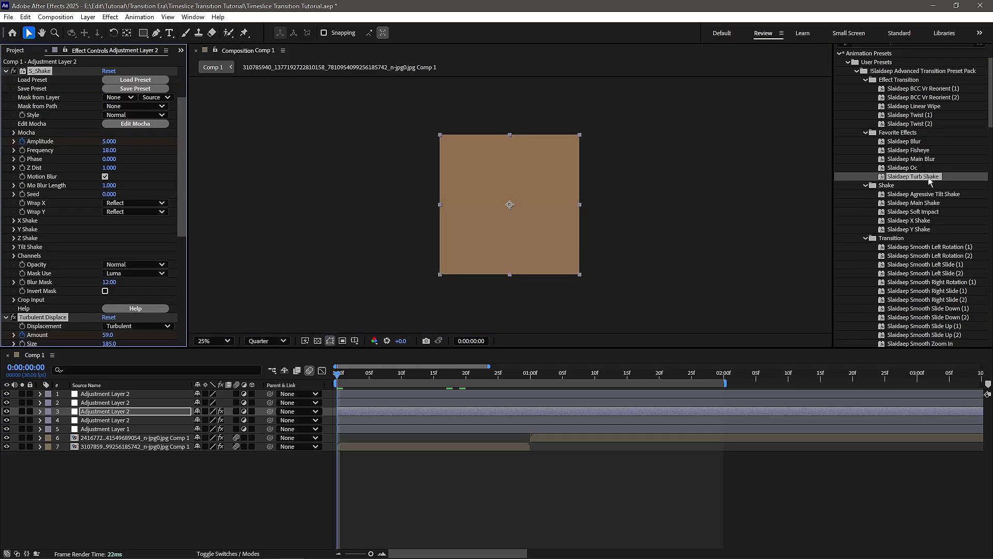
click(531, 374)
click(540, 404)
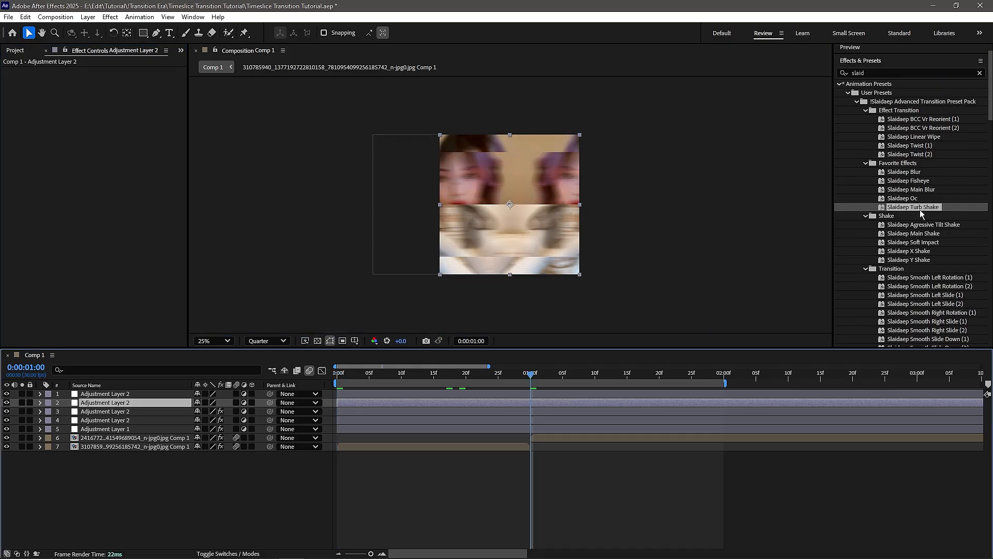
scroll(923, 217, down, 4)
double_click(941, 271)
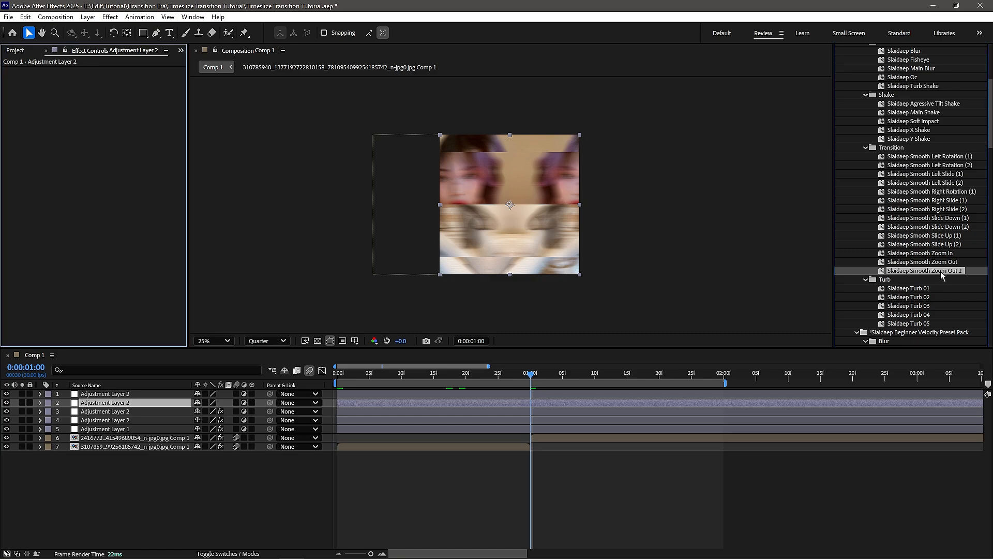
scroll(906, 233, up, 4)
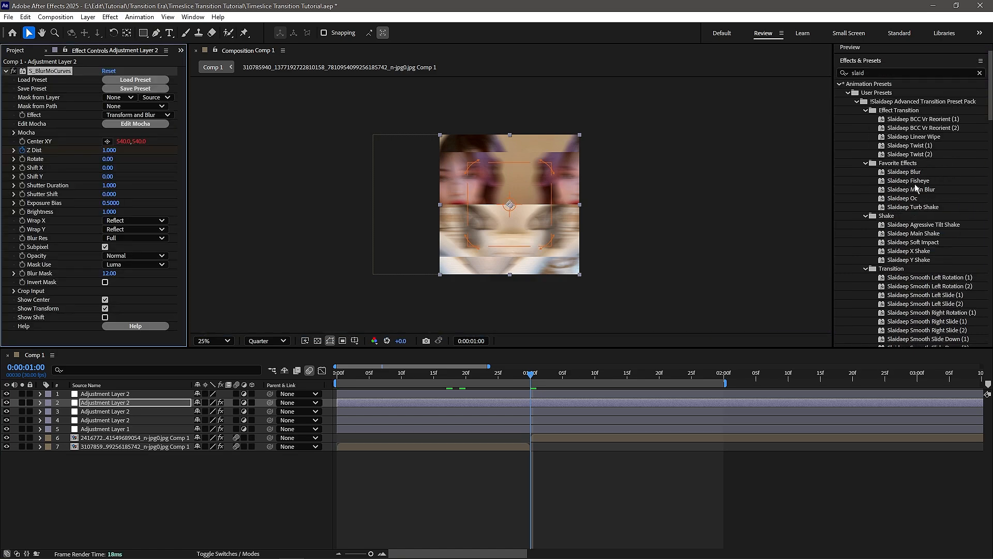
double_click(909, 180)
Step: Play the full transition from the beginning
drag(532, 376, 337, 373)
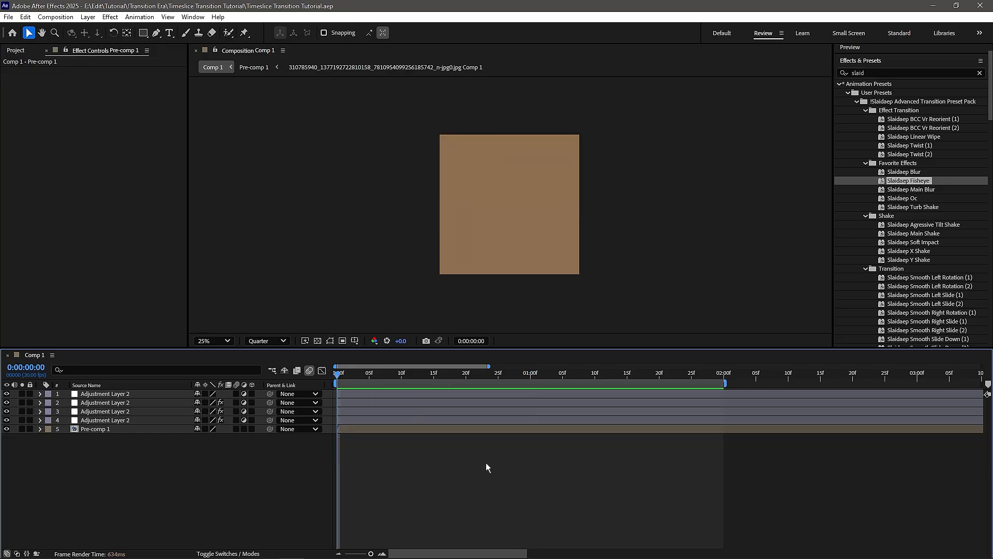
key(space)
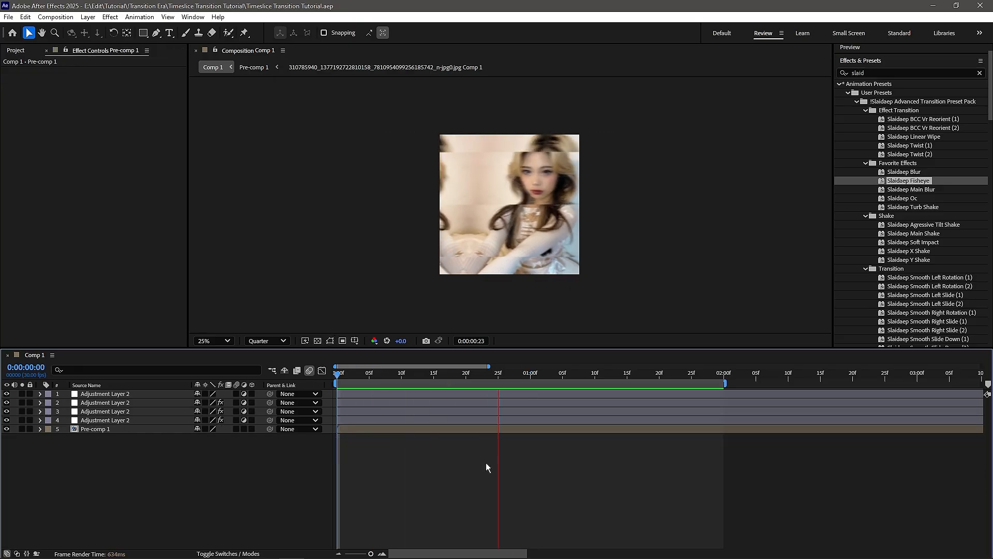